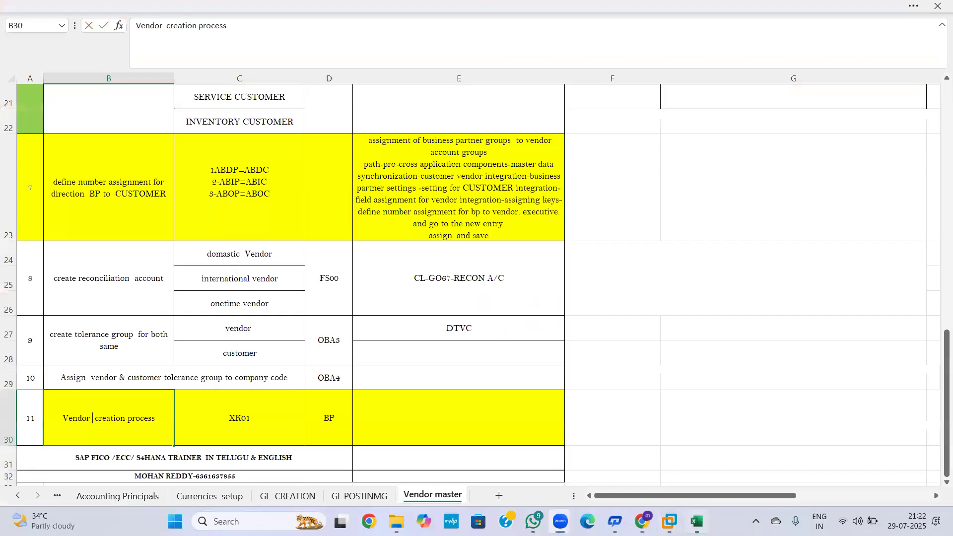
Step: Finish the vendor creation cell and review the sheet, marking business partner group rows 5–7
{"action": "left_click", "coordinate": [616, 404]}
{"action": "left_click_drag", "start_coordinate": [939, 381], "coordinate": [938, 147]}
{"action": "left_click_drag", "start_coordinate": [49, 158], "coordinate": [456, 204]}
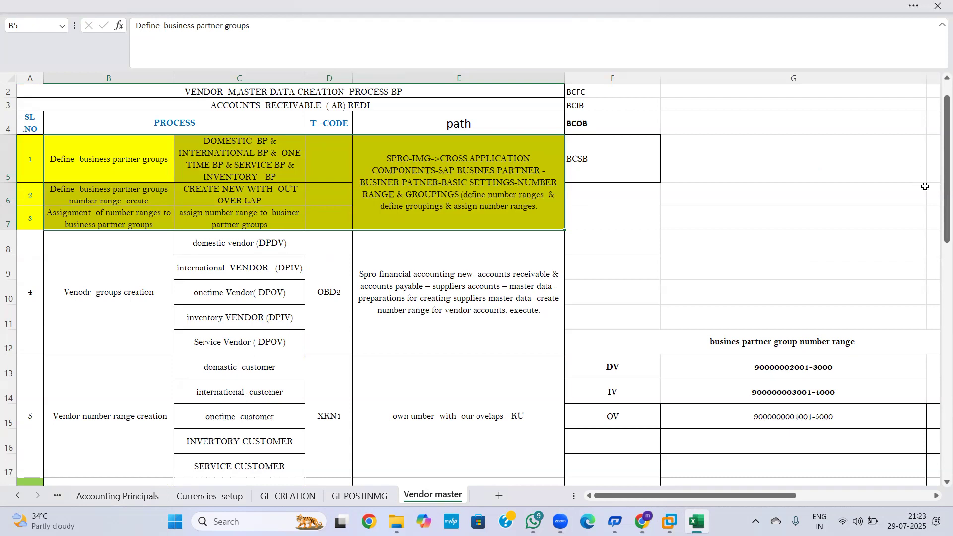
{"action": "mouse_move", "coordinate": [946, 210]}
{"action": "left_mouse_down"}
{"action": "mouse_move", "coordinate": [946, 225]}
{"action": "mouse_move", "coordinate": [945, 191]}
{"action": "left_mouse_up"}
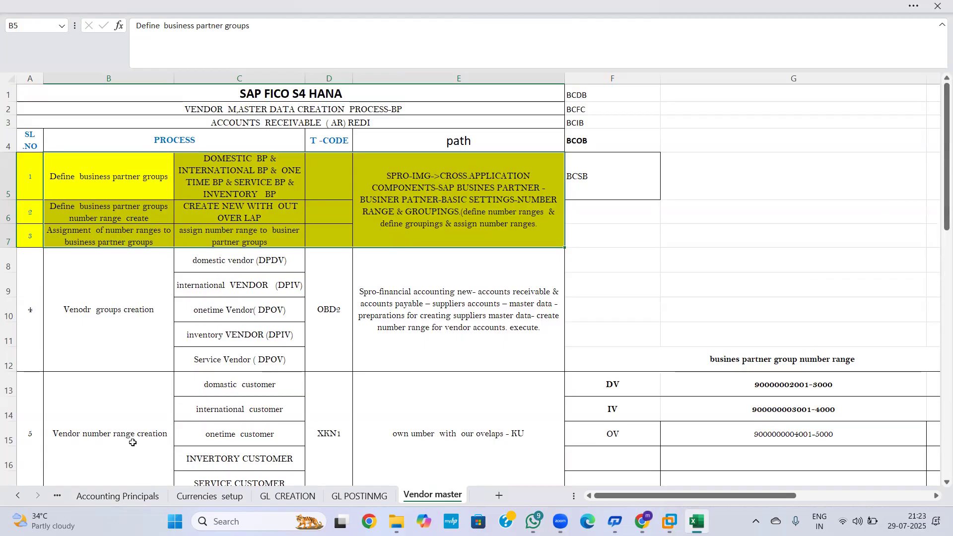
{"action": "left_click_drag", "start_coordinate": [939, 231], "coordinate": [938, 307]}
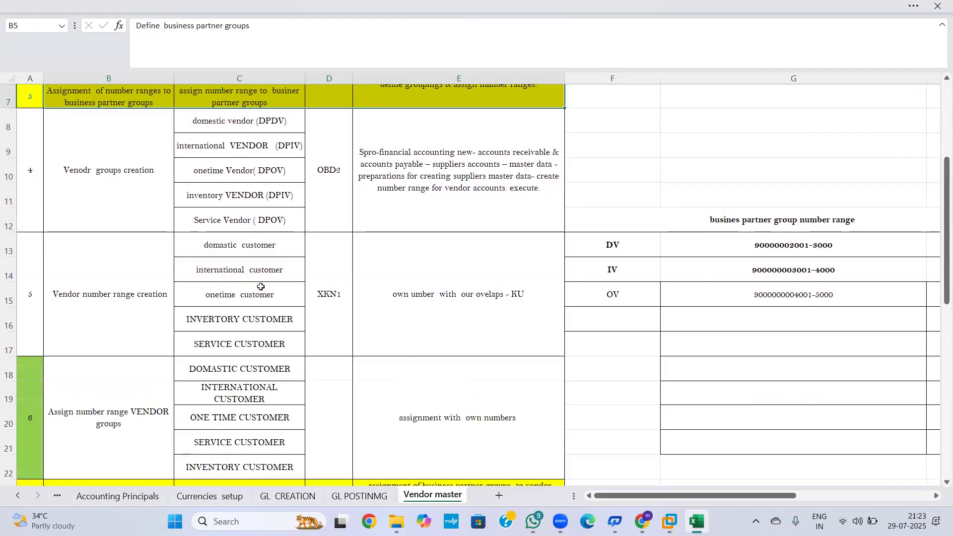
{"action": "left_click_drag", "start_coordinate": [937, 272], "coordinate": [934, 399]}
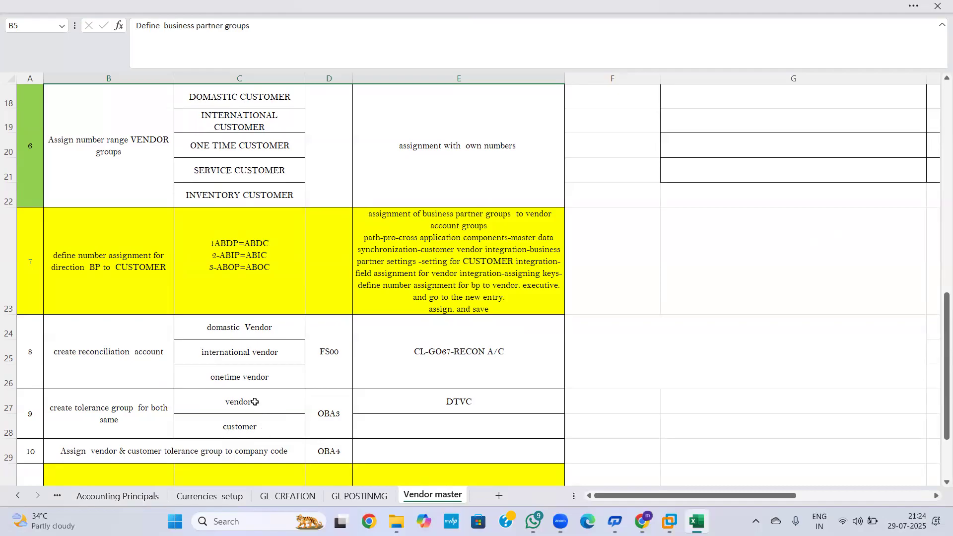
Step: Delete and then restore the customer entry in C28, and return to the SAP window
{"action": "left_click", "coordinate": [243, 426]}
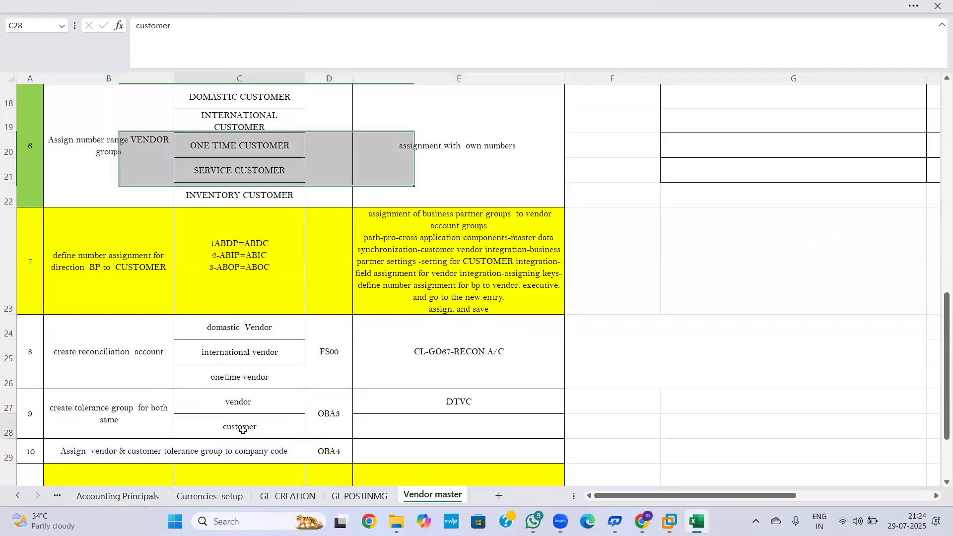
{"action": "key", "text": "Delete"}
{"action": "left_click", "coordinate": [770, 382]}
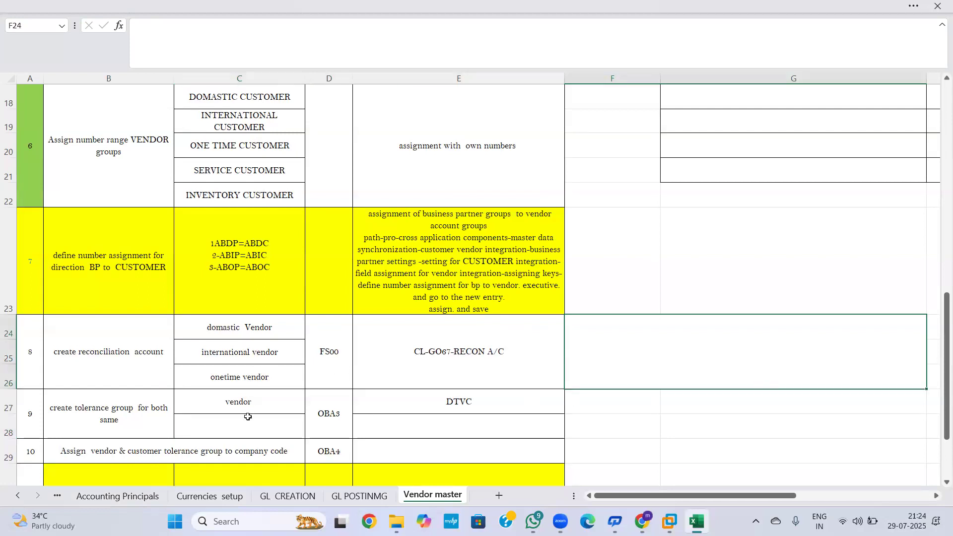
{"action": "key", "text": "ctrl+z"}
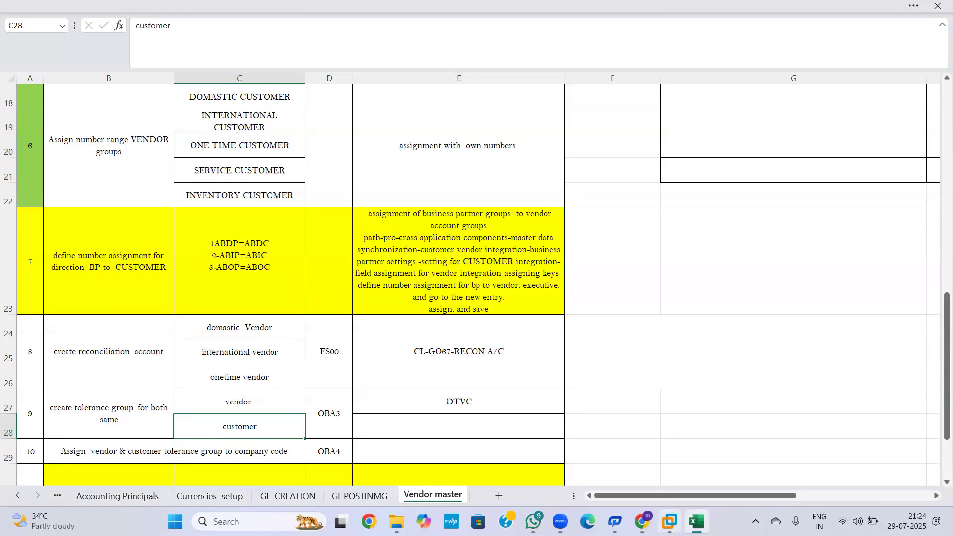
{"action": "left_click", "coordinate": [669, 521]}
Step: Run FS00 and open G/L account 1000503 DOM VEN REC CON A/C for changing, viewing its control data
{"action": "left_click", "coordinate": [85, 78]}
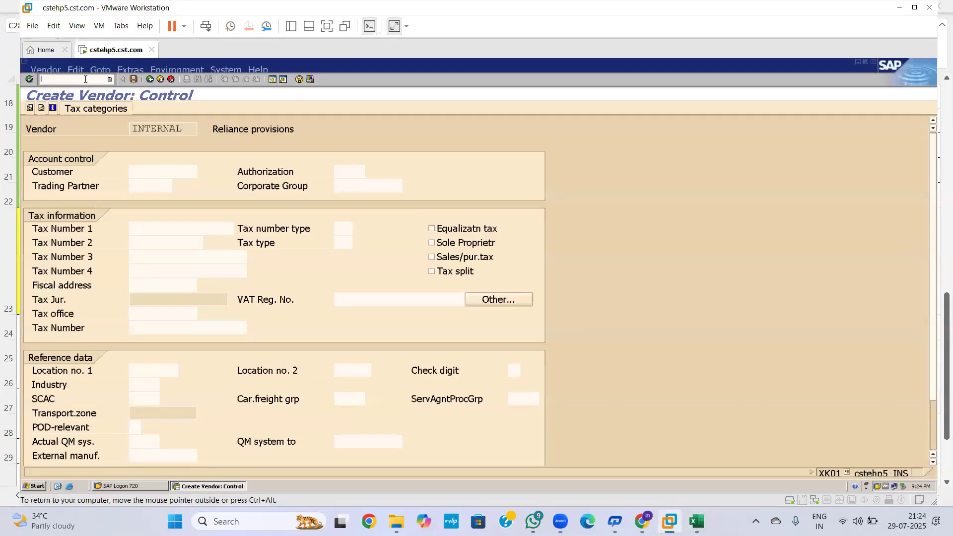
{"action": "type", "text": "/nfs00"}
{"action": "key", "text": "Return"}
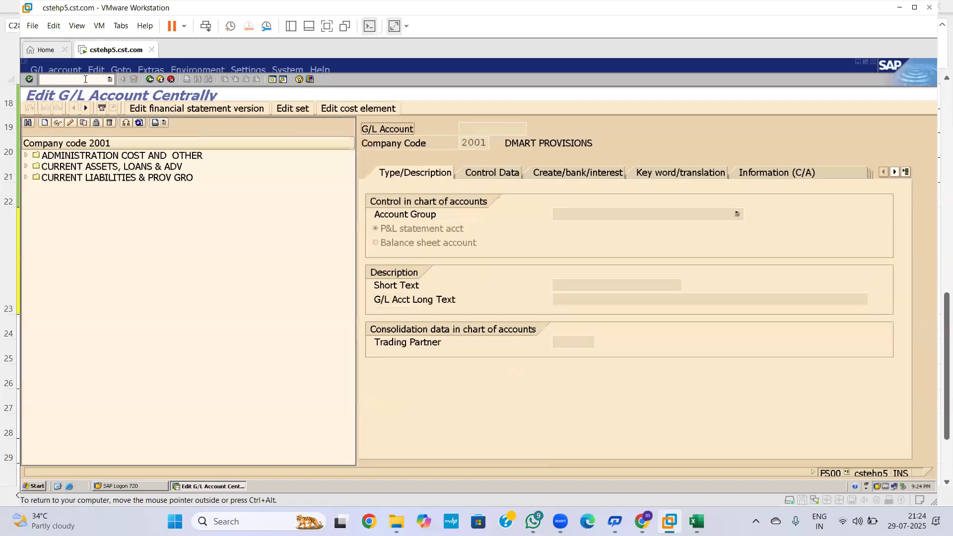
{"action": "left_click", "coordinate": [26, 178]}
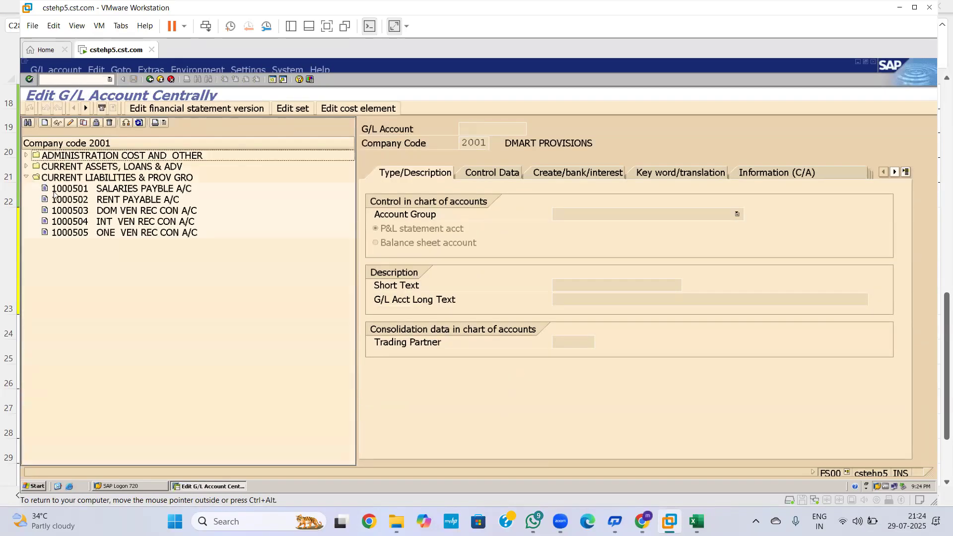
{"action": "left_click", "coordinate": [85, 212]}
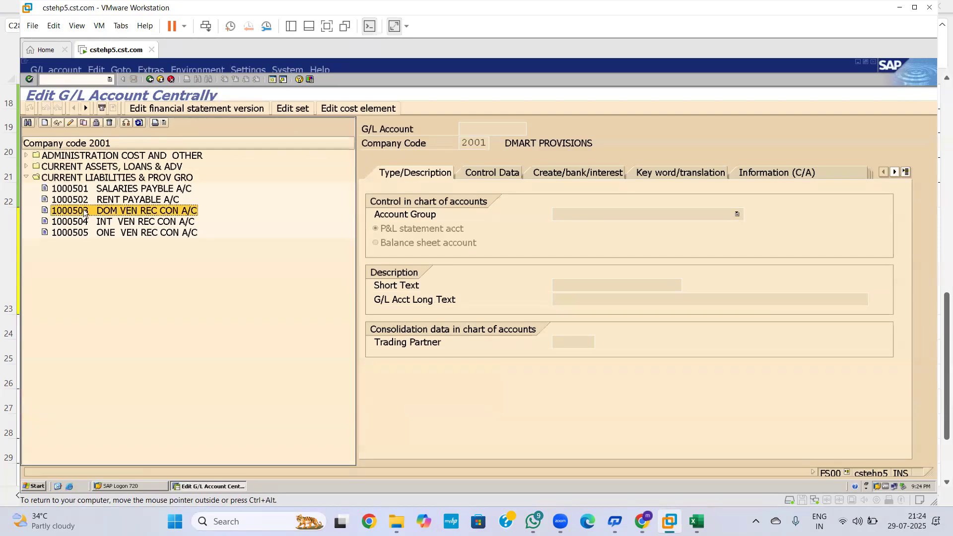
{"action": "left_click", "coordinate": [71, 121]}
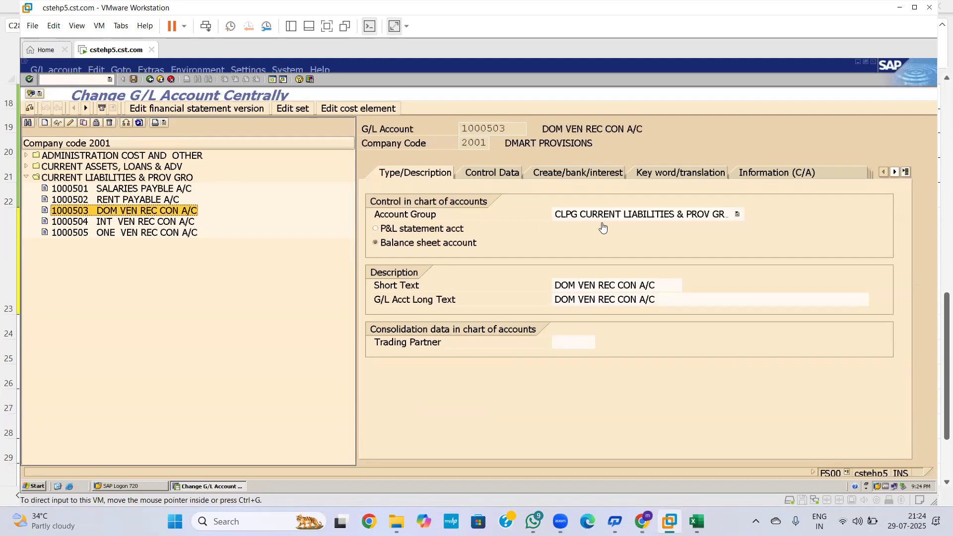
{"action": "left_click", "coordinate": [511, 178]}
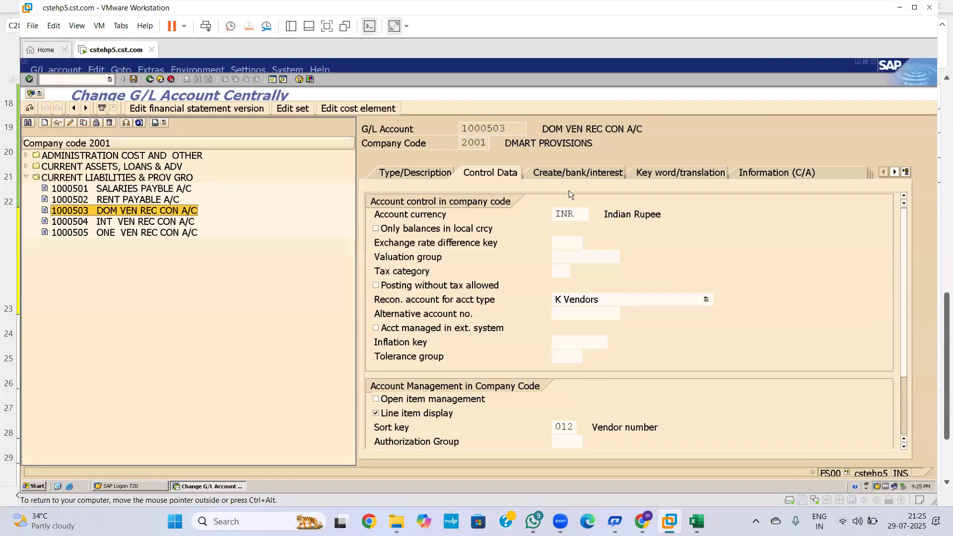
Step: Show account 1000503's Create/bank/interest tab with field status group G067
{"action": "left_click", "coordinate": [572, 168]}
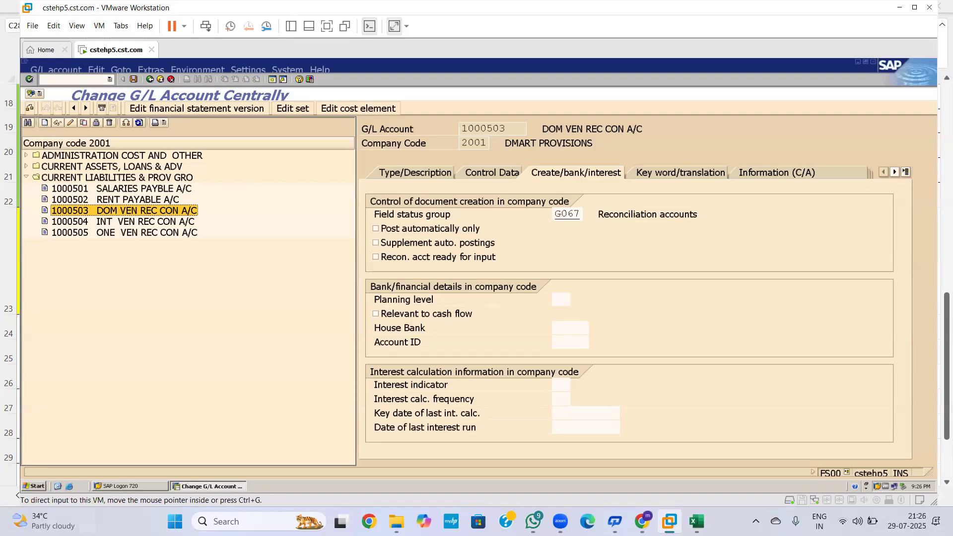
Step: Leave the G/L account screen and head back to Excel's Vendor master sheet
{"action": "mouse_move", "coordinate": [669, 521]}
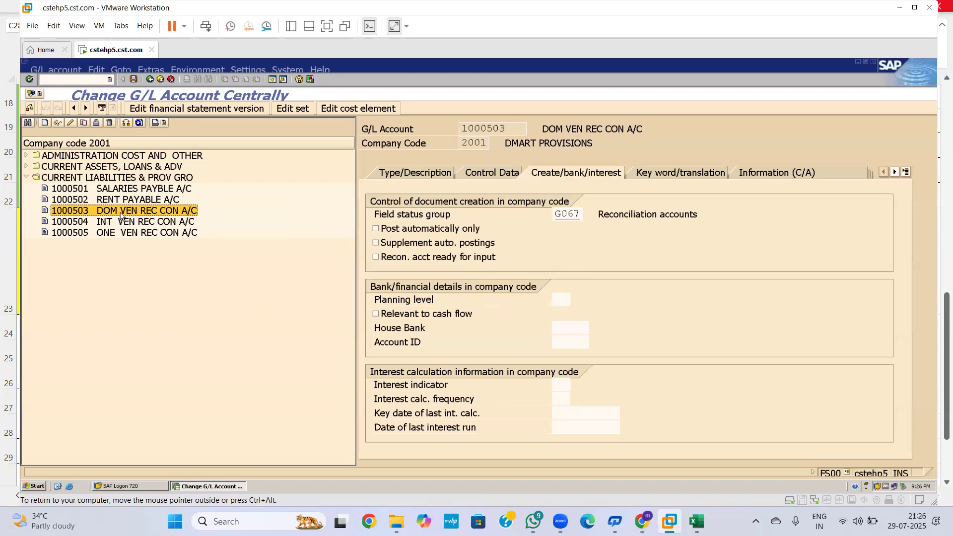
Step: In the Vendor master sheet, read the domestic vendor entry in C24 and the tolerance entry in C27
{"action": "left_click", "coordinate": [696, 521]}
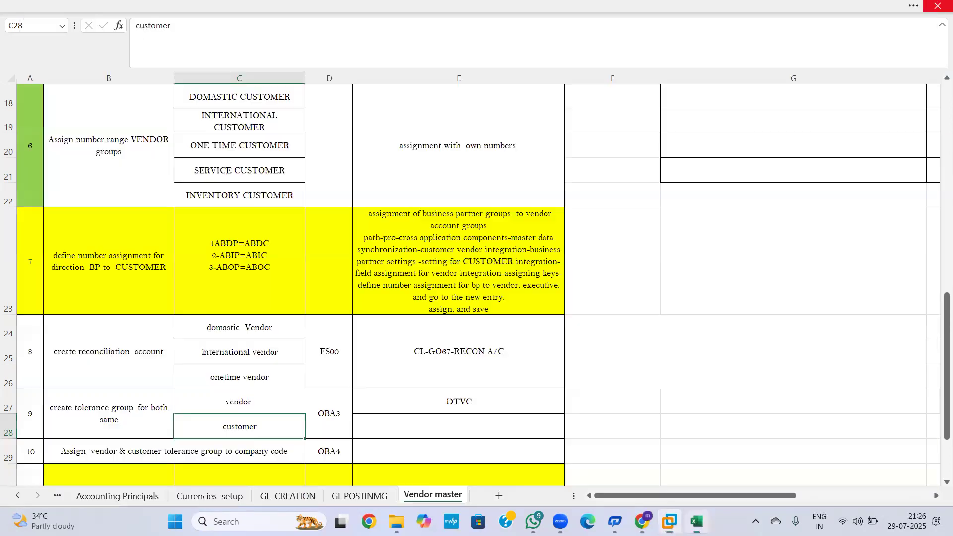
{"action": "left_click", "coordinate": [247, 331]}
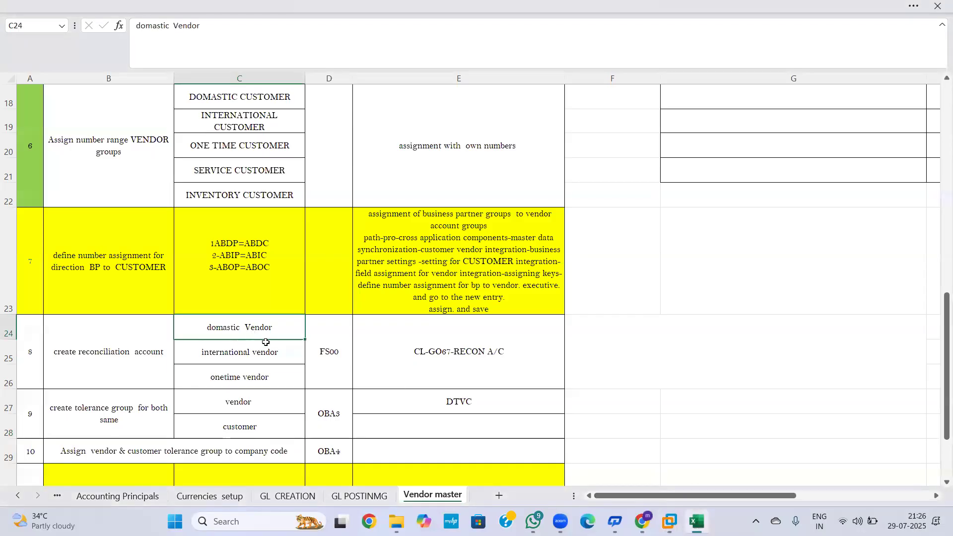
{"action": "left_click", "coordinate": [258, 402]}
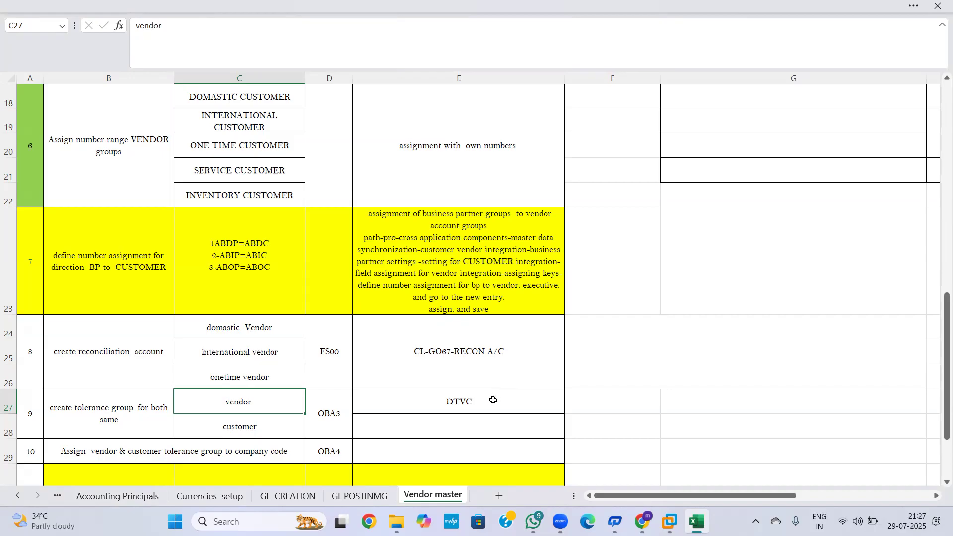
Step: Run OBA3, view the first tolerance entry's details, and return to the tolerance overview
{"action": "key", "text": "alt+Tab"}
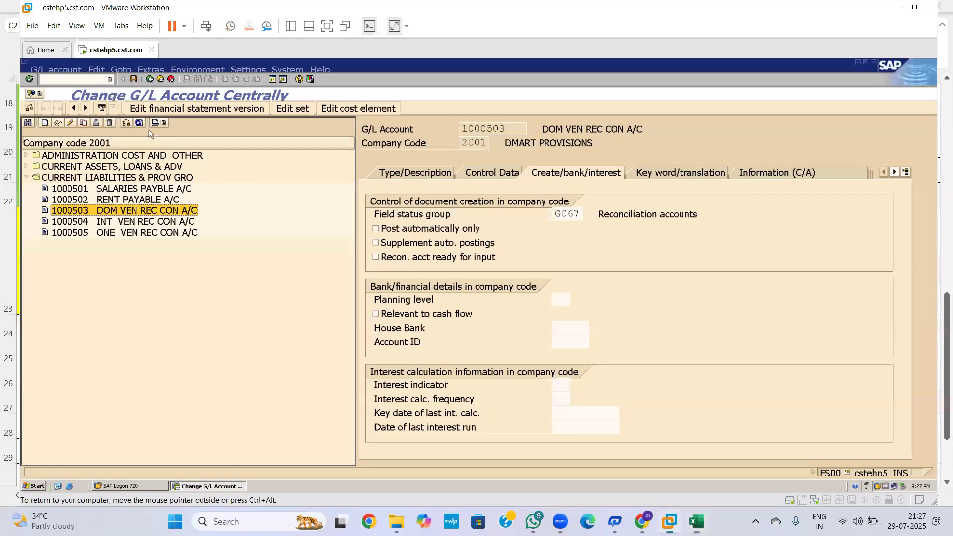
{"action": "left_click", "coordinate": [95, 80]}
{"action": "type", "text": "/nOBA3"}
{"action": "key", "text": "Return"}
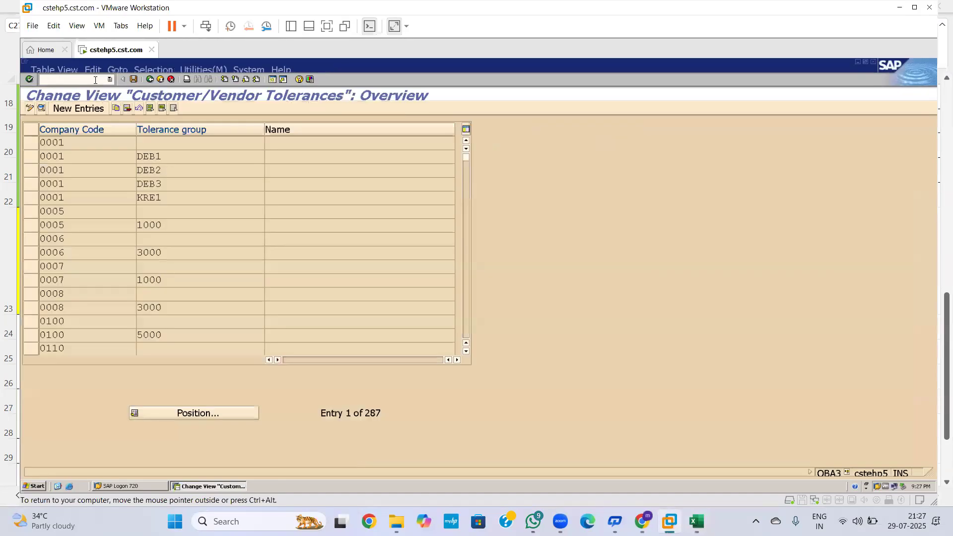
{"action": "double_click", "coordinate": [63, 142]}
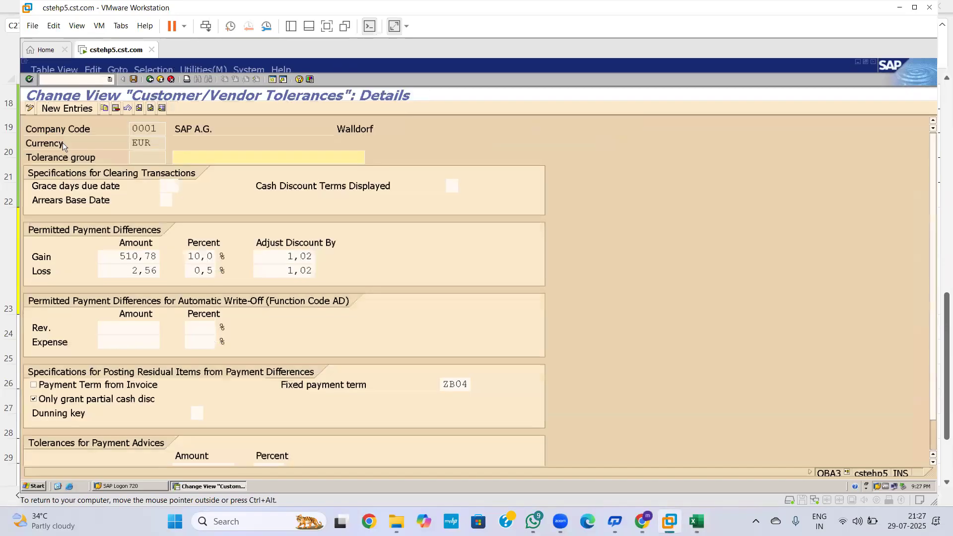
{"action": "left_click", "coordinate": [149, 80]}
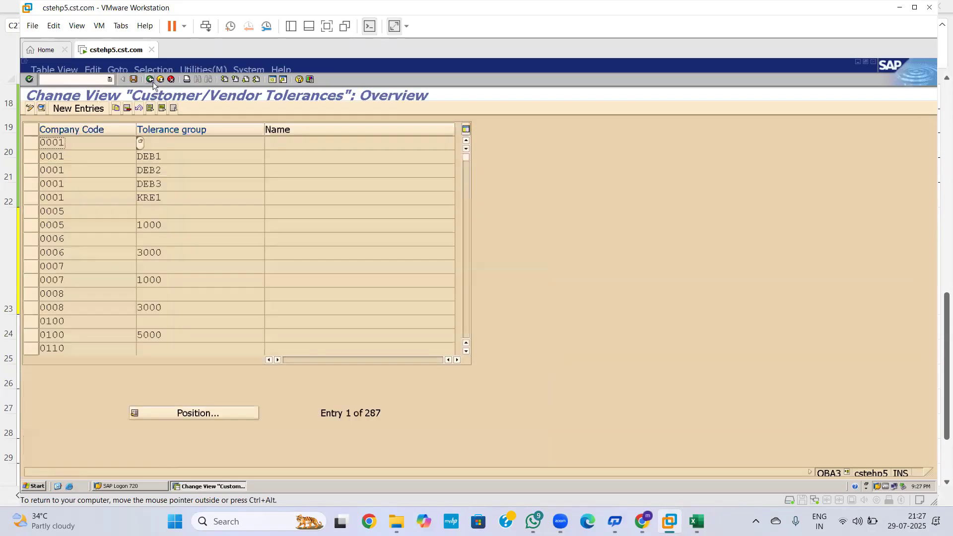
Step: Find company code 2001's tolerance group DTVC, open it, and save its settings
{"action": "left_click", "coordinate": [200, 412]}
{"action": "type", "text": "2001"}
{"action": "key", "text": "Return"}
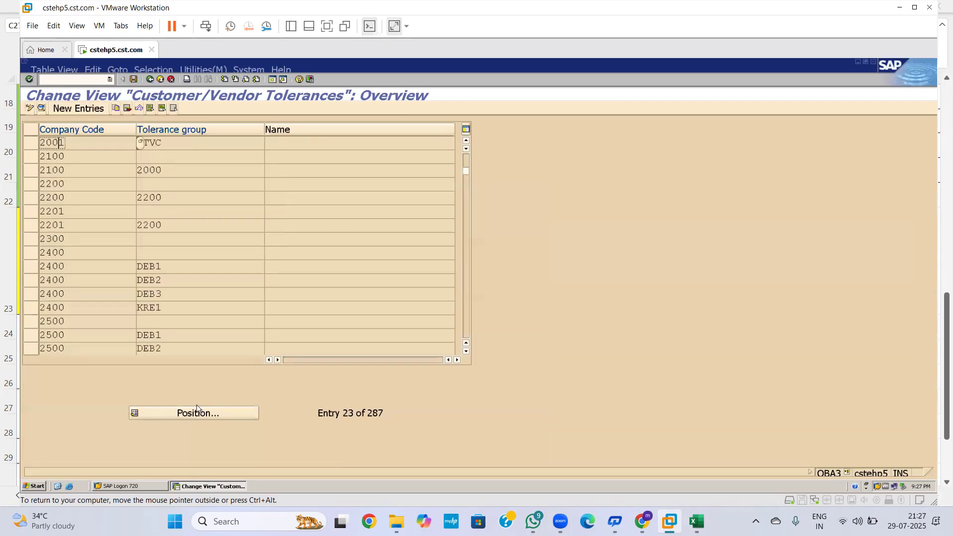
{"action": "double_click", "coordinate": [99, 143]}
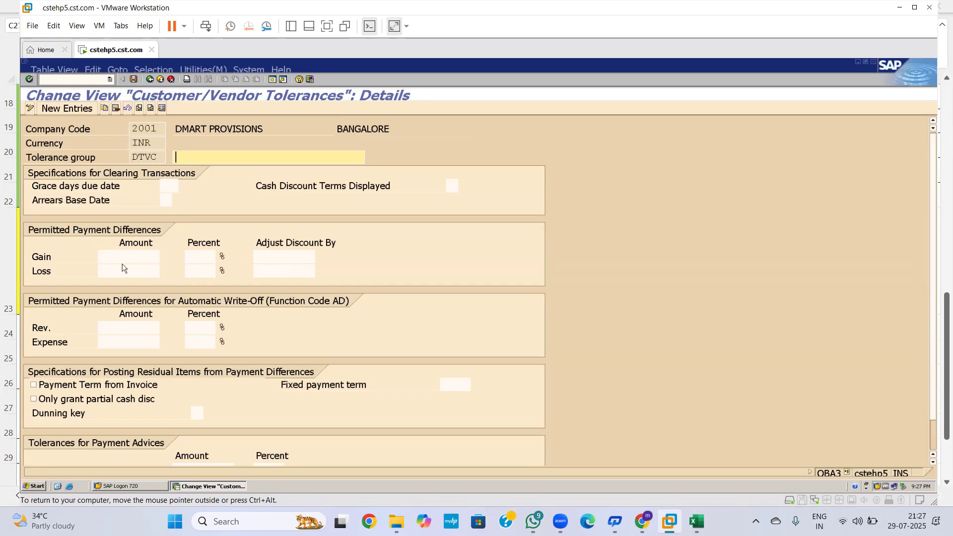
{"action": "key", "text": "ctrl+s"}
Step: Exit OBA3 to the SAP start screen and switch back to the Excel workbook
{"action": "left_click", "coordinate": [70, 80]}
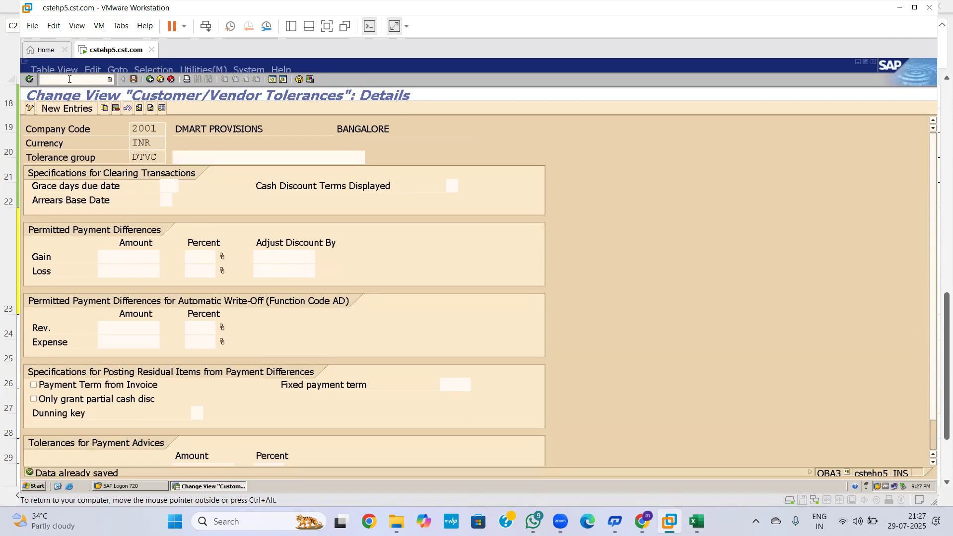
{"action": "key", "text": "Return"}
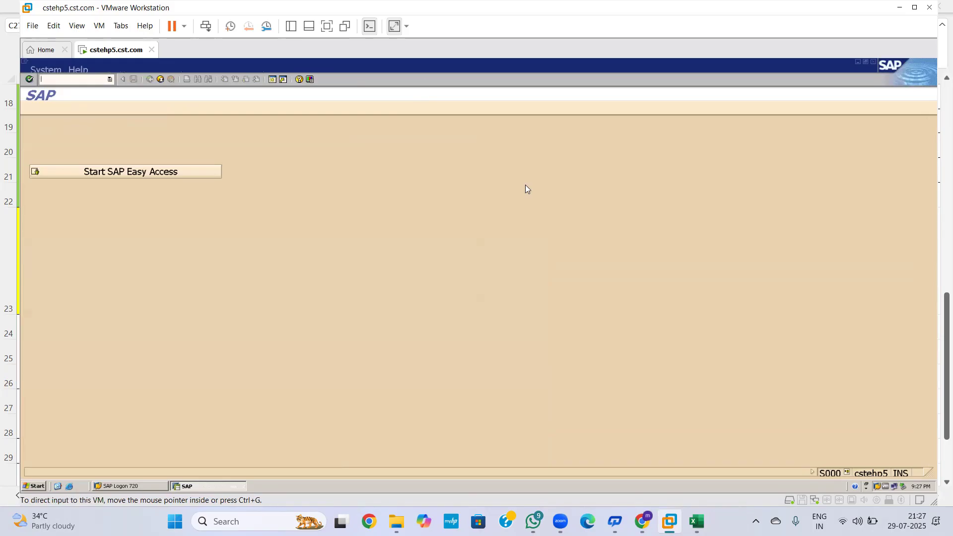
{"action": "left_click", "coordinate": [696, 521]}
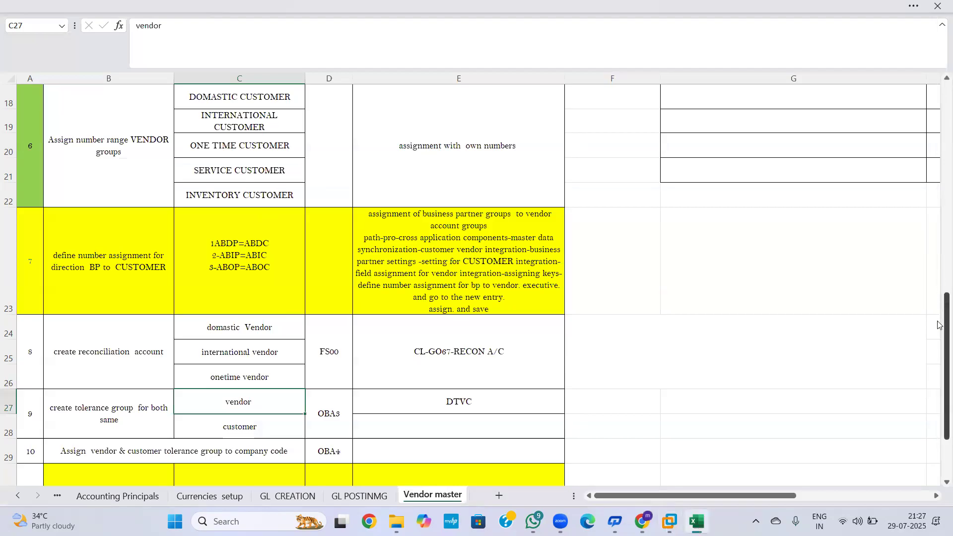
{"action": "left_click_drag", "start_coordinate": [938, 333], "coordinate": [936, 397]}
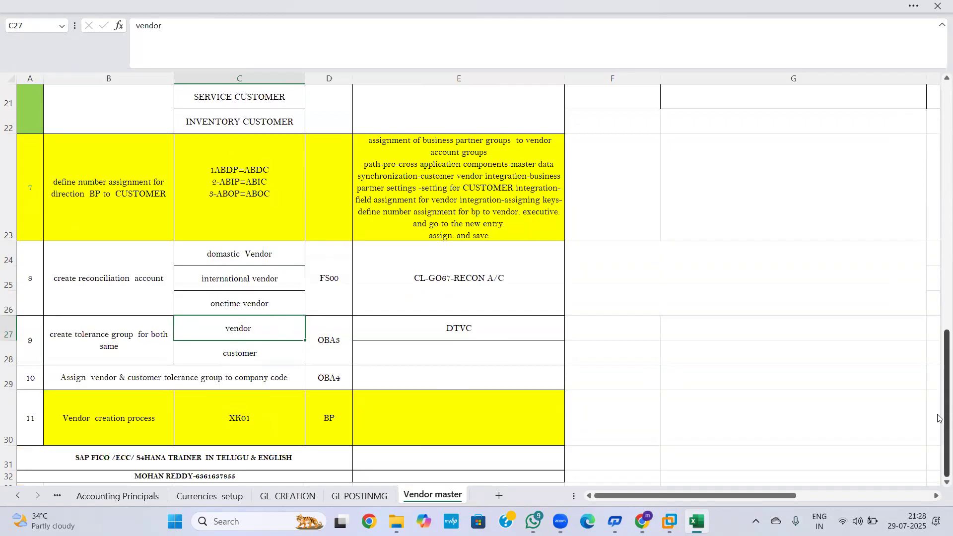
{"action": "left_click_drag", "start_coordinate": [940, 418], "coordinate": [939, 182]}
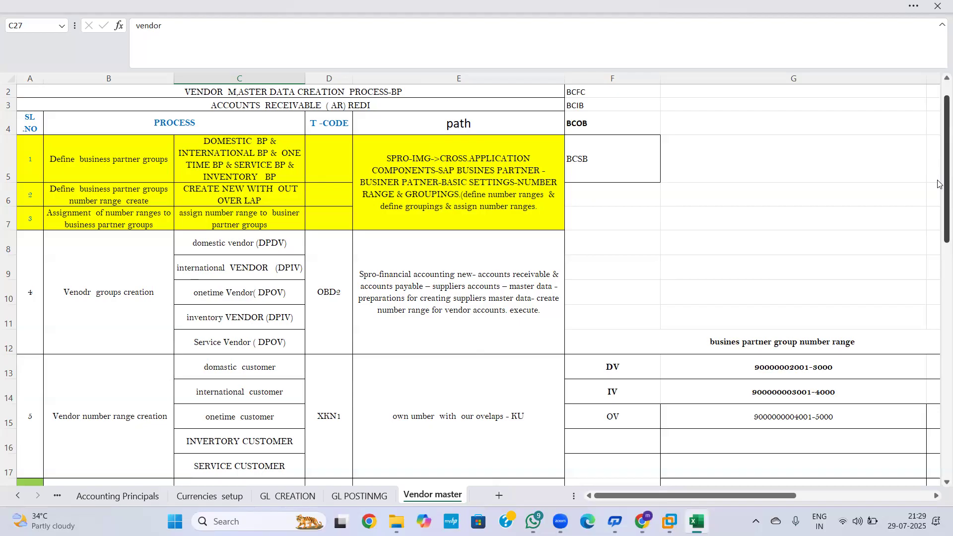
{"action": "left_click_drag", "start_coordinate": [938, 184], "coordinate": [937, 129]}
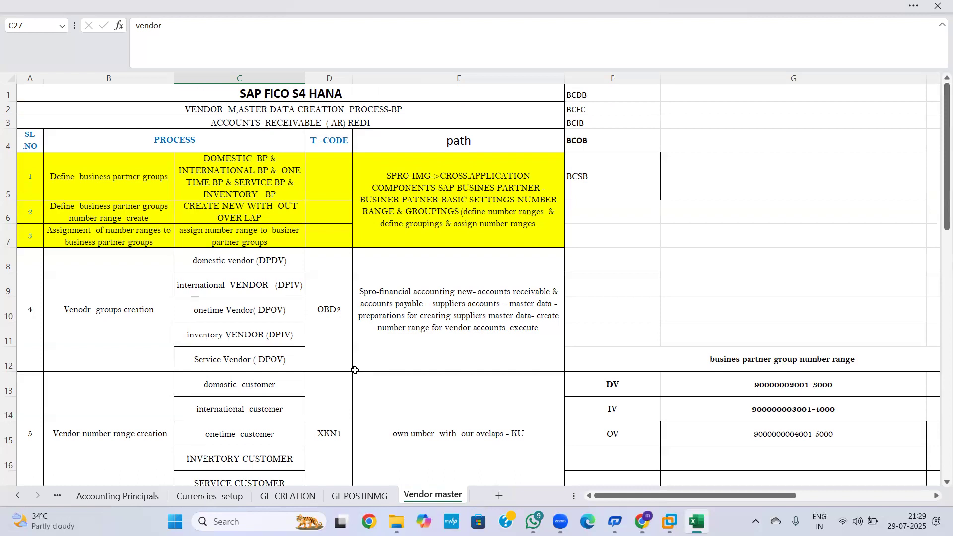
{"action": "left_click_drag", "start_coordinate": [940, 214], "coordinate": [925, 479]}
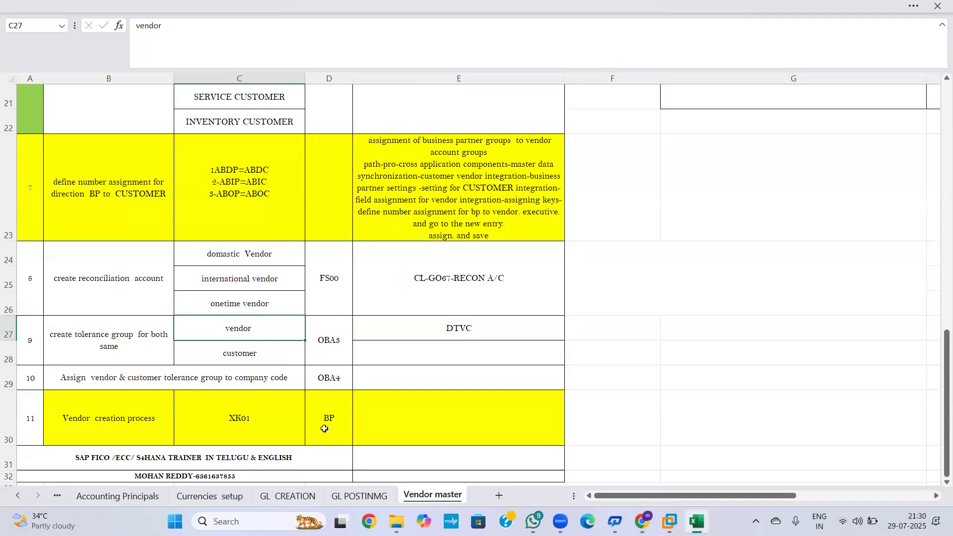
{"action": "left_click", "coordinate": [251, 420]}
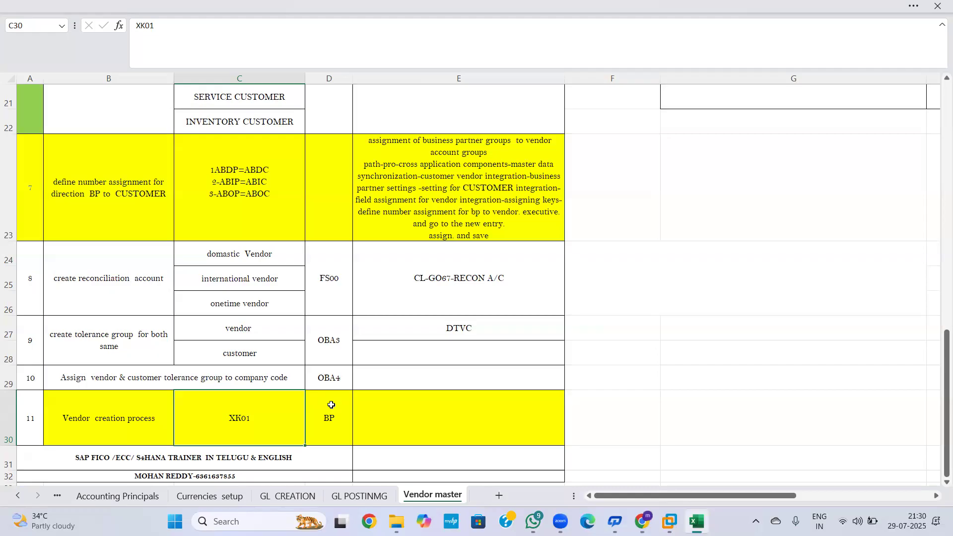
{"action": "left_click", "coordinate": [695, 298]}
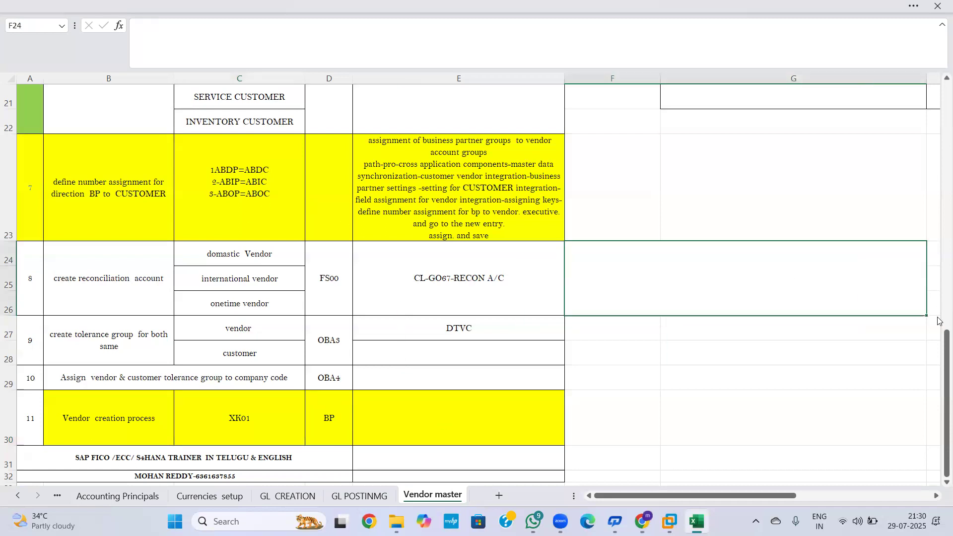
{"action": "left_click_drag", "start_coordinate": [940, 390], "coordinate": [938, 452]}
{"action": "key", "text": "alt+Tab"}
Step: Start XK01 and, on the address screen, set the vendor's title to Company
{"action": "left_click", "coordinate": [63, 82]}
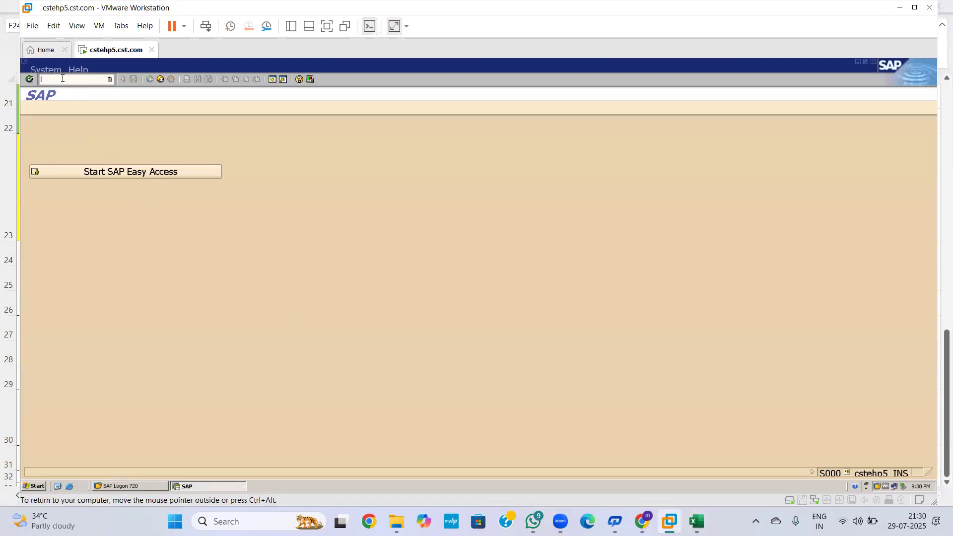
{"action": "type", "text": "XK01"}
{"action": "key", "text": "Return"}
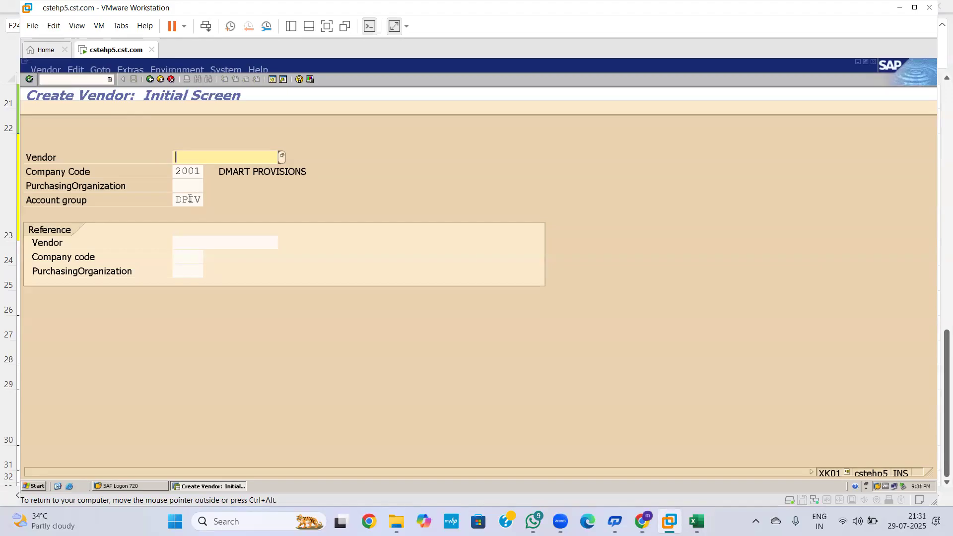
{"action": "key", "text": "Return"}
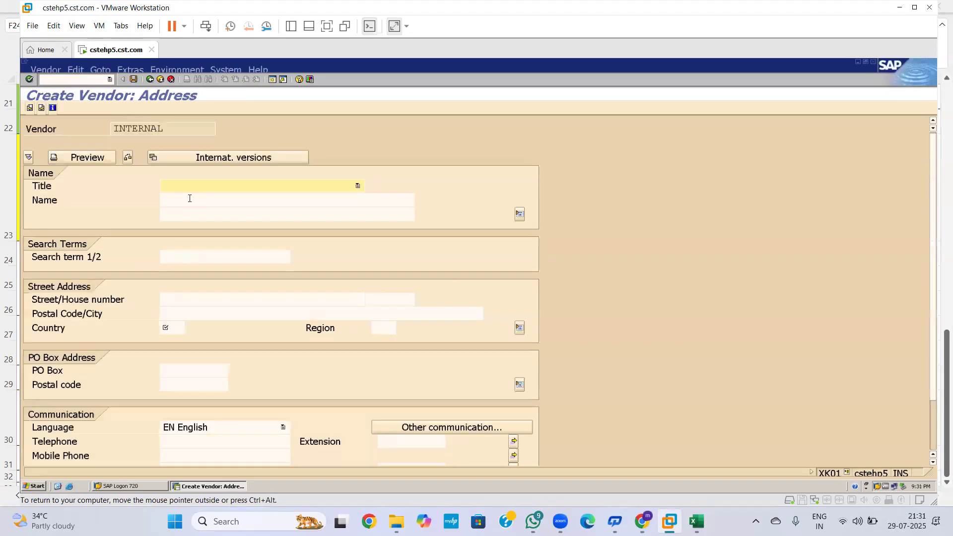
{"action": "left_click", "coordinate": [345, 189]}
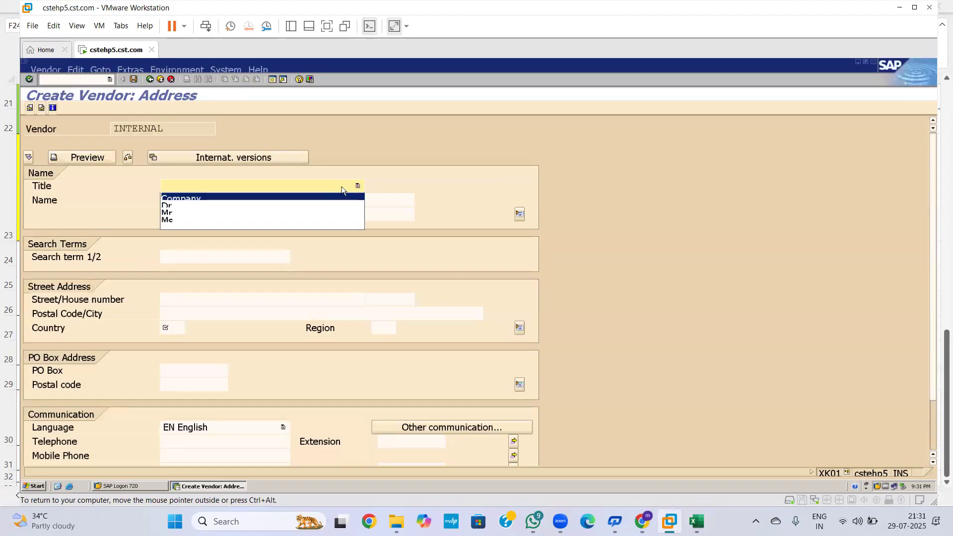
{"action": "left_click", "coordinate": [224, 197]}
Step: Enter the vendor name Reliance mart
{"action": "left_click", "coordinate": [217, 195]}
{"action": "type", "text": "RELIANCE"}
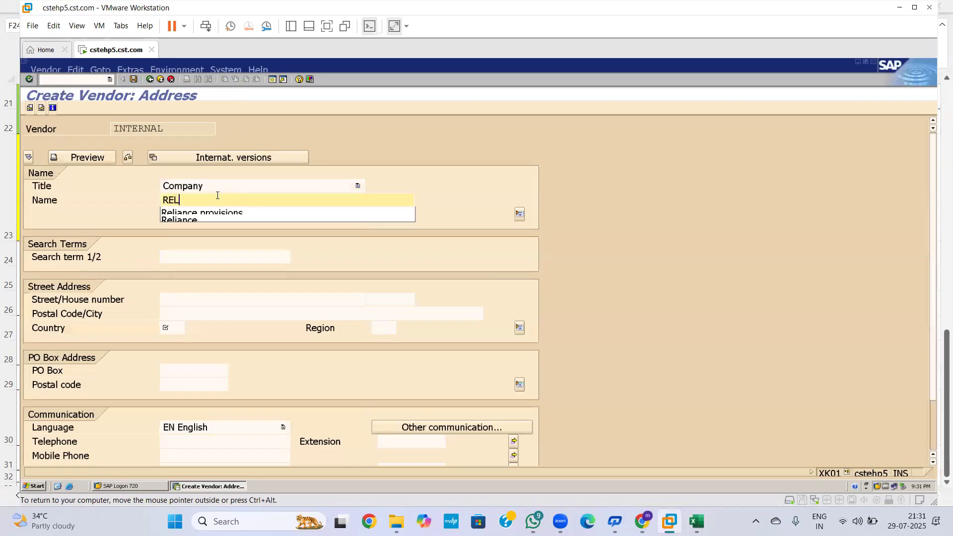
{"action": "key", "text": "Down"}
{"action": "key", "text": "Return"}
{"action": "key", "text": "BackSpace"}
{"action": "key", "text": "BackSpace"}
{"action": "key", "text": "BackSpace"}
{"action": "key", "text": "BackSpace"}
{"action": "key", "text": "BackSpace"}
{"action": "key", "text": "BackSpace"}
{"action": "key", "text": "BackSpace"}
{"action": "key", "text": "BackSpace"}
{"action": "key", "text": "BackSpace"}
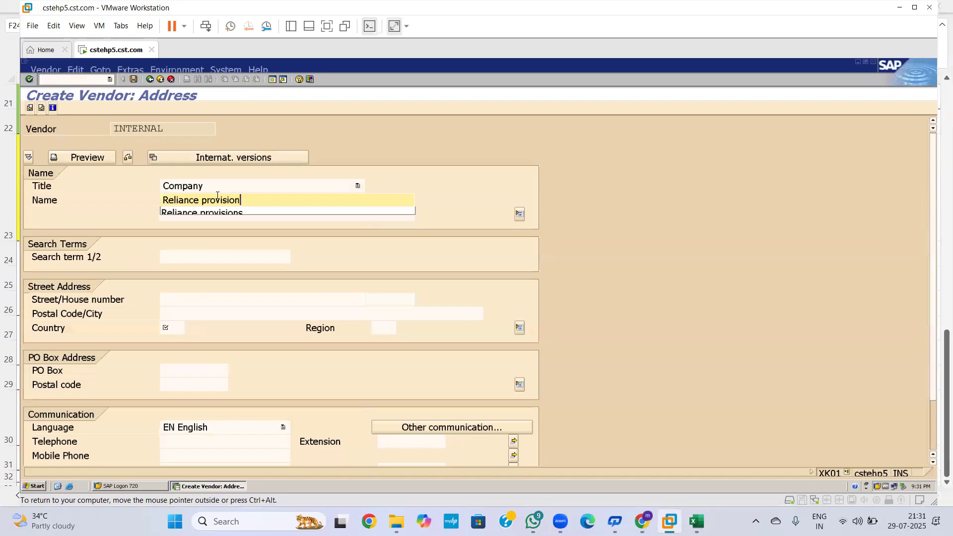
{"action": "key", "text": "BackSpace"}
{"action": "type", "text": "MART"}
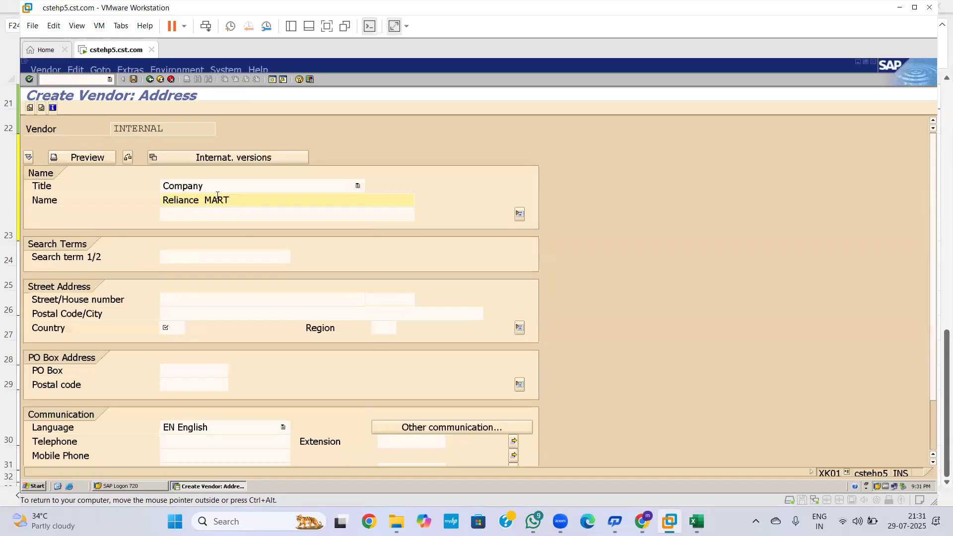
{"action": "key", "text": "BackSpace"}
{"action": "key", "text": "BackSpace"}
{"action": "key", "text": "BackSpace"}
{"action": "key", "text": "BackSpace"}
{"action": "key", "text": "BackSpace"}
{"action": "key", "text": "BackSpace"}
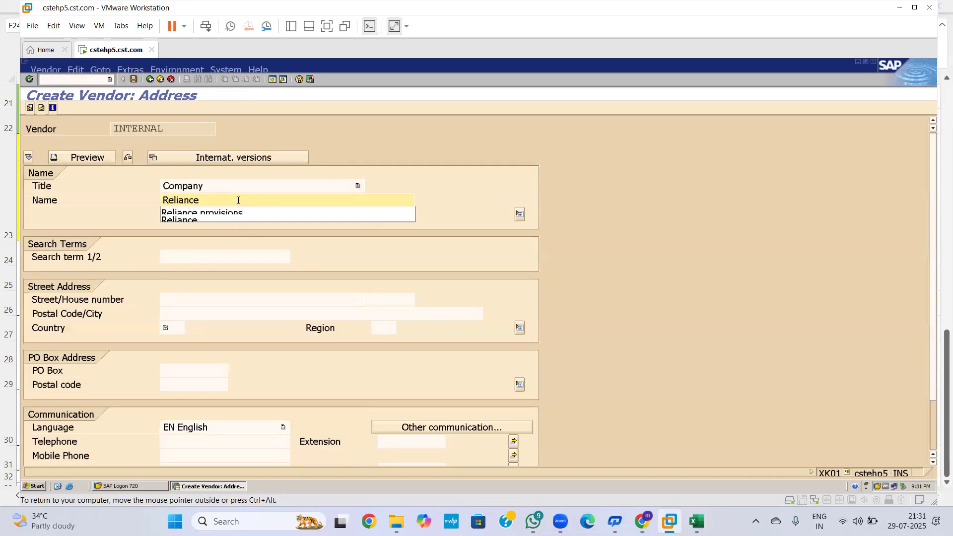
{"action": "type", "text": "M"}
{"action": "key", "text": "BackSpace"}
{"action": "type", "text": "mart"}
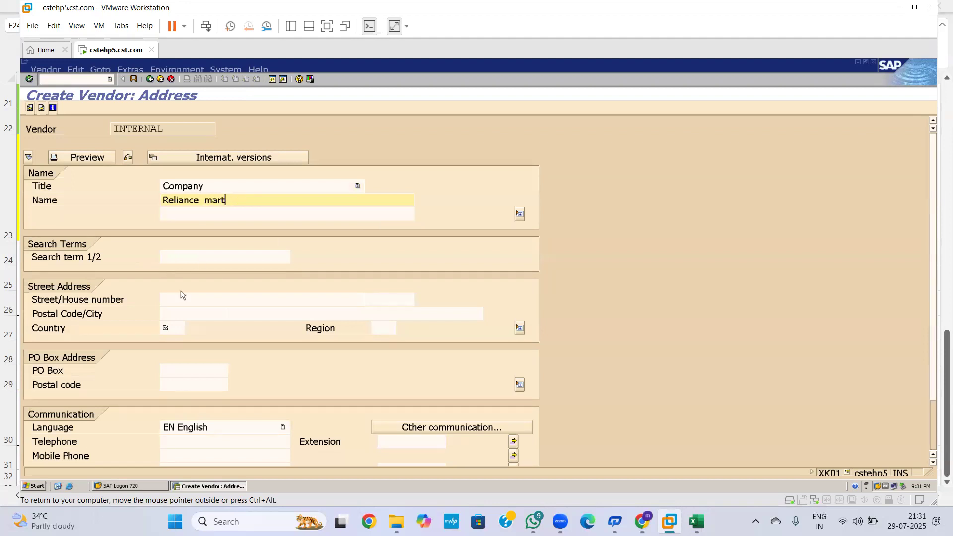
Step: Set country IN and region 01, then continue to control data
{"action": "left_click", "coordinate": [176, 328]}
{"action": "type", "text": "in"}
{"action": "key", "text": "BackSpace"}
{"action": "key", "text": "BackSpace"}
{"action": "key", "text": "Down"}
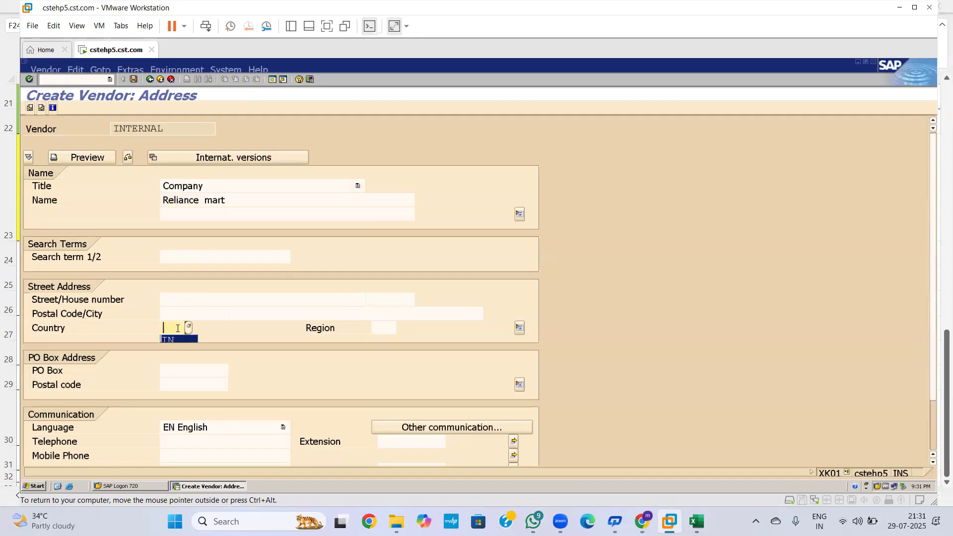
{"action": "key", "text": "Return"}
{"action": "left_click", "coordinate": [380, 329]}
{"action": "type", "text": "01"}
{"action": "key", "text": "Return"}
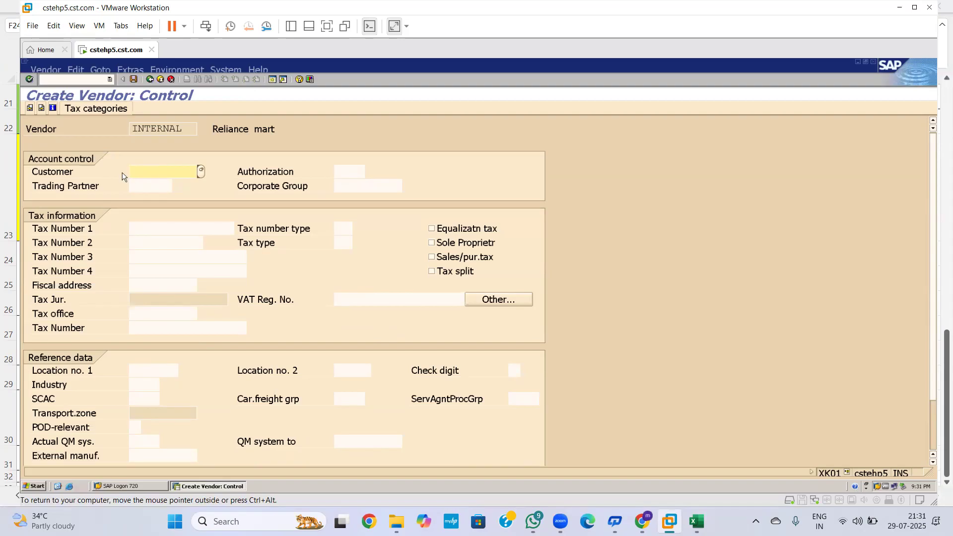
{"action": "left_click", "coordinate": [201, 171]}
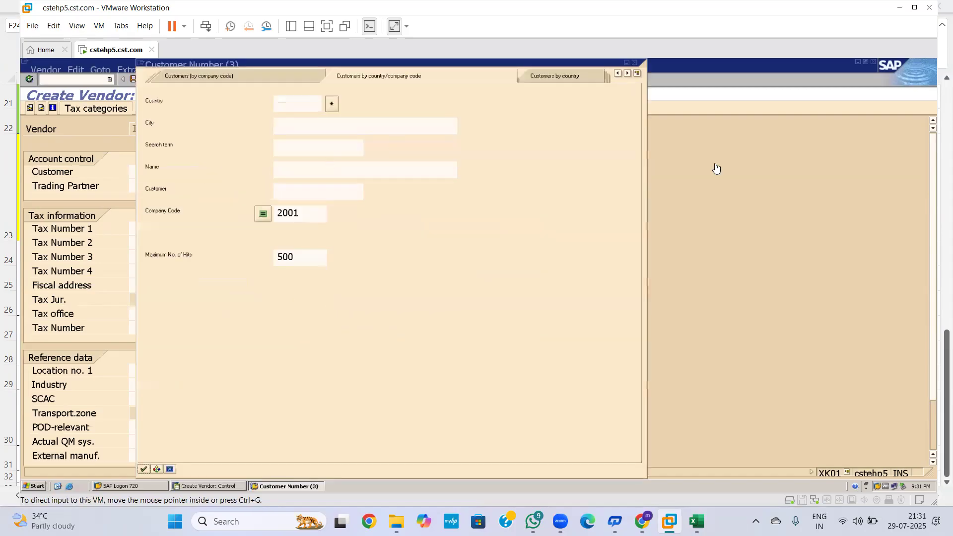
{"action": "left_click", "coordinate": [723, 111]}
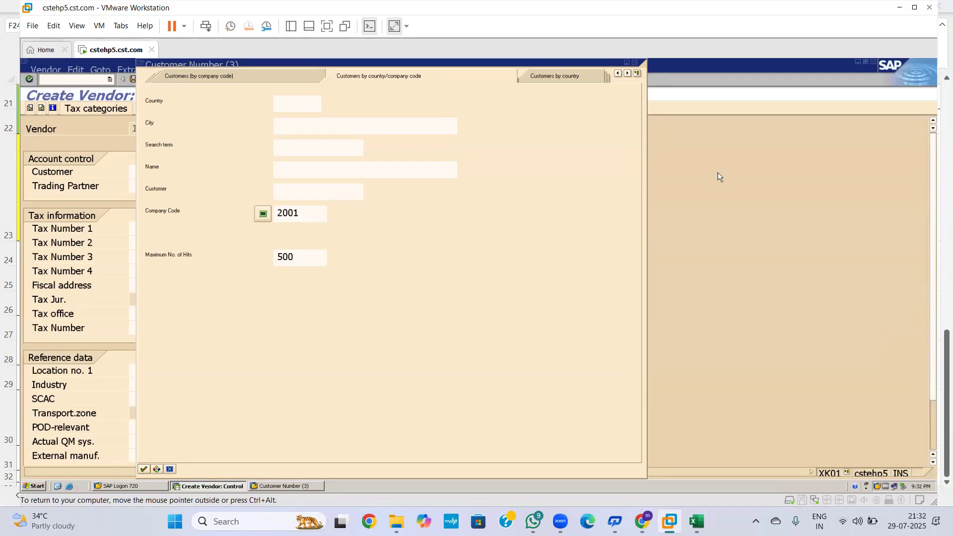
{"action": "left_click_drag", "start_coordinate": [447, 73], "coordinate": [498, 137]}
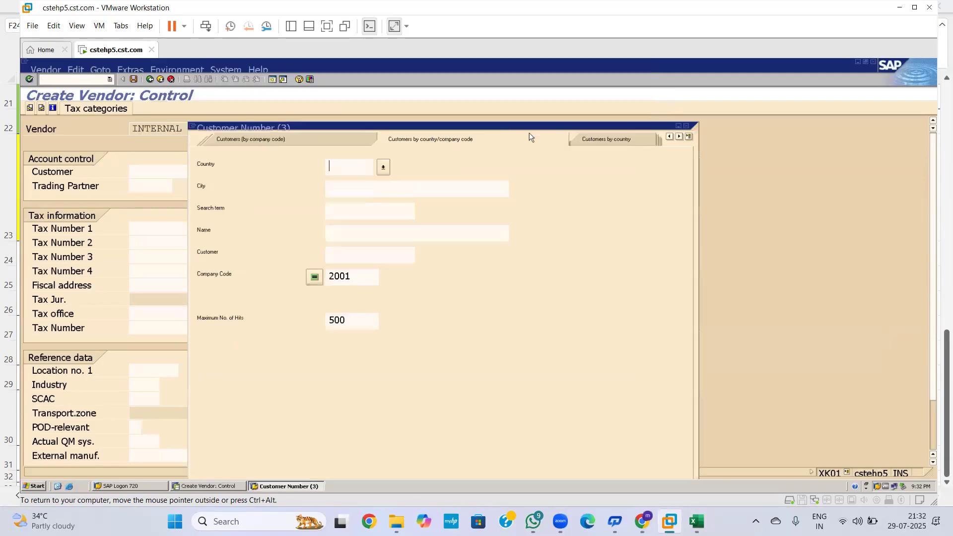
{"action": "left_click", "coordinate": [686, 126]}
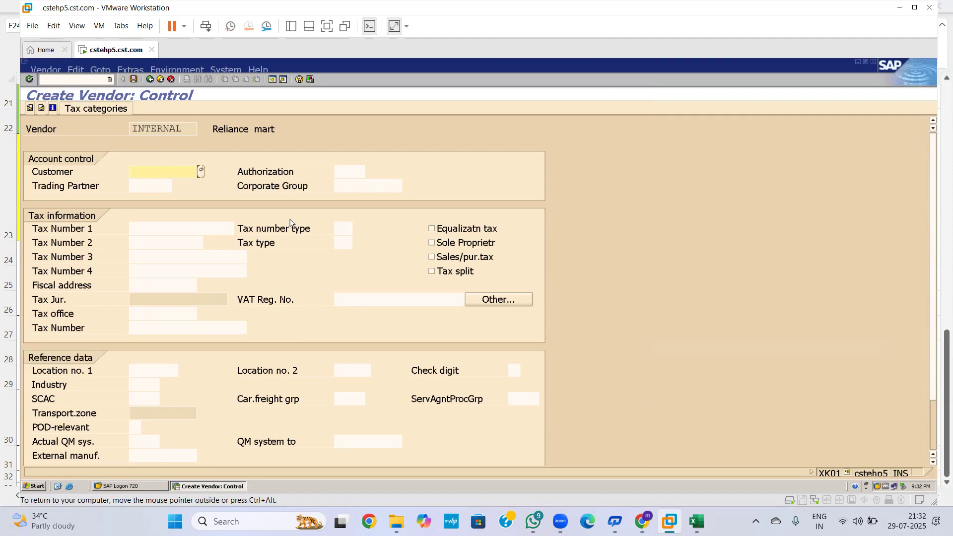
Step: Advance from control data to the Payment transactions screen for Reliance mart
{"action": "key", "text": "Return"}
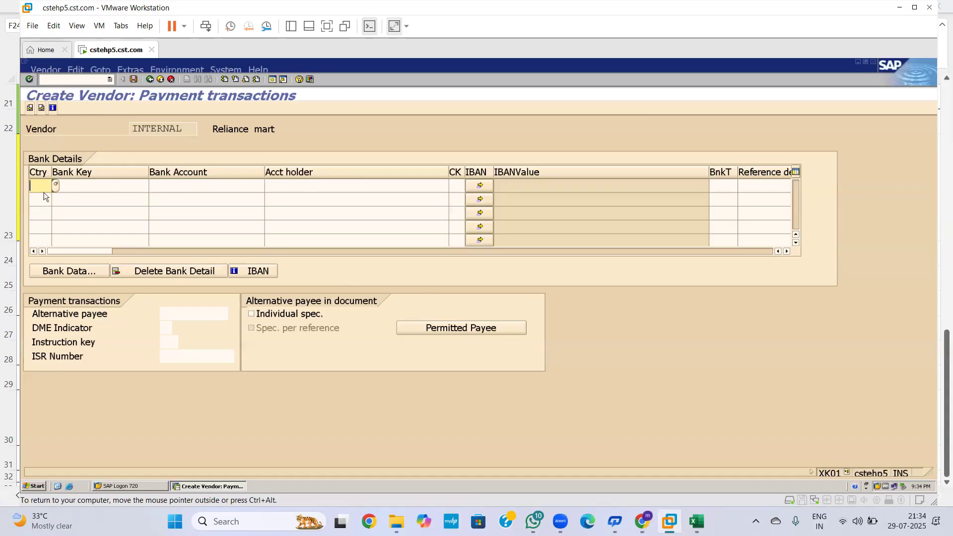
Step: Enter bank country IN in the first bank details row, dismissing the country key list
{"action": "left_click", "coordinate": [57, 185]}
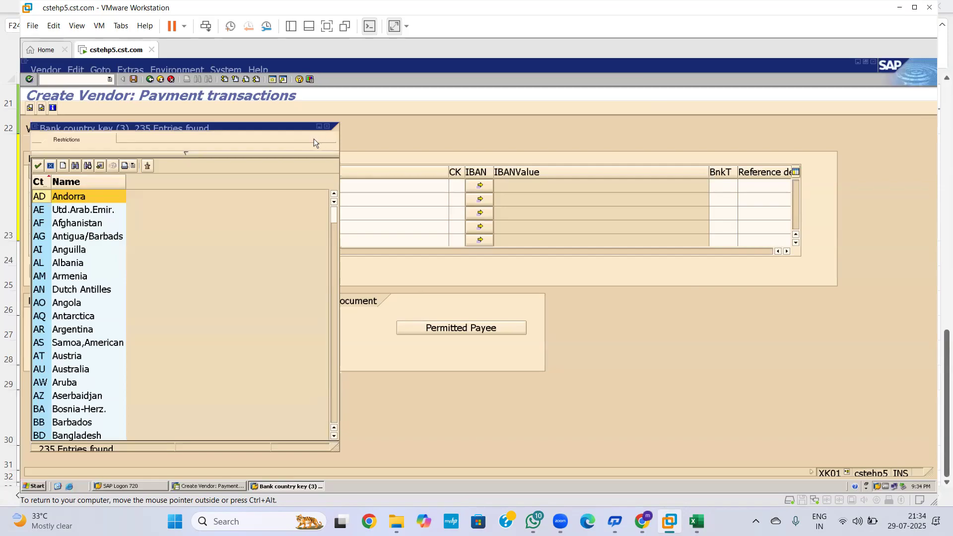
{"action": "left_click", "coordinate": [327, 126]}
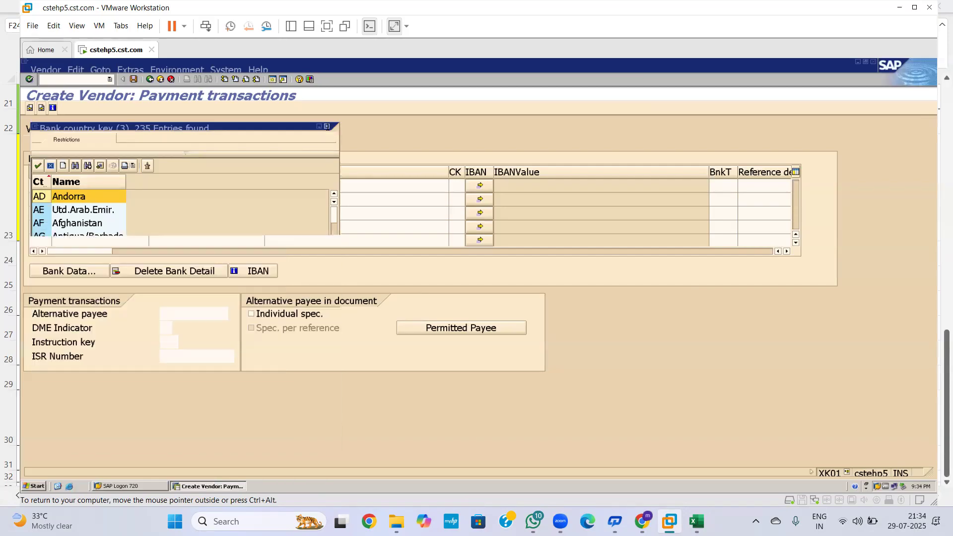
{"action": "type", "text": "In"}
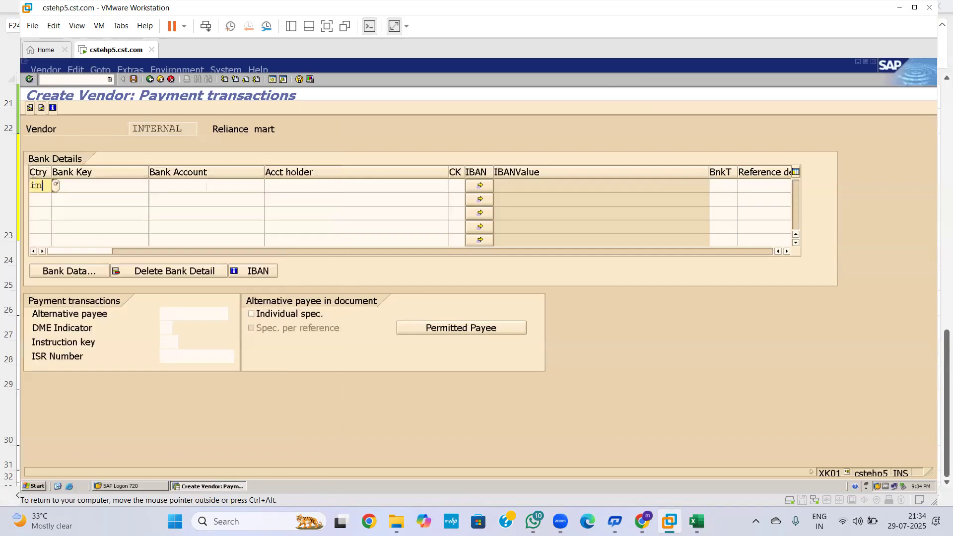
{"action": "key", "text": "BackSpace"}
{"action": "key", "text": "BackSpace"}
{"action": "type", "text": "IN"}
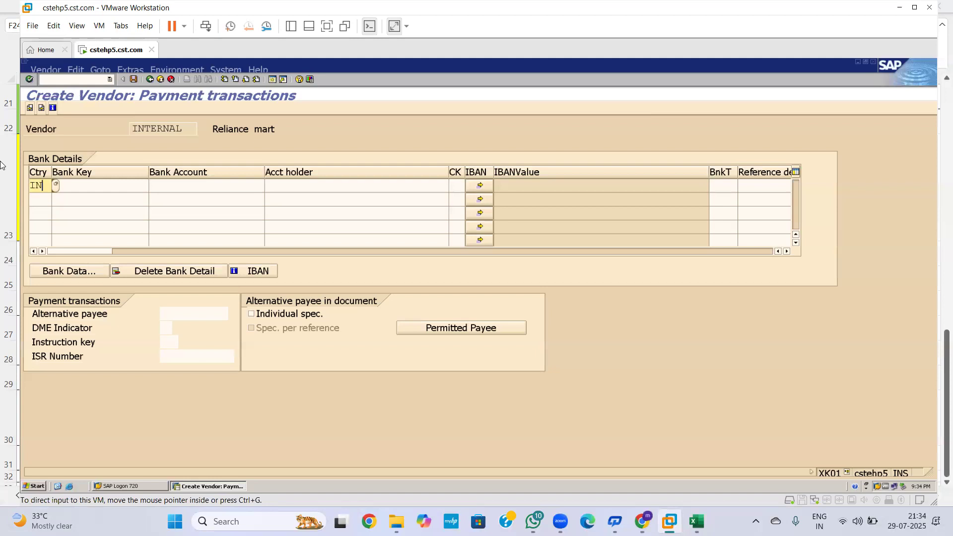
{"action": "left_click", "coordinate": [114, 182]}
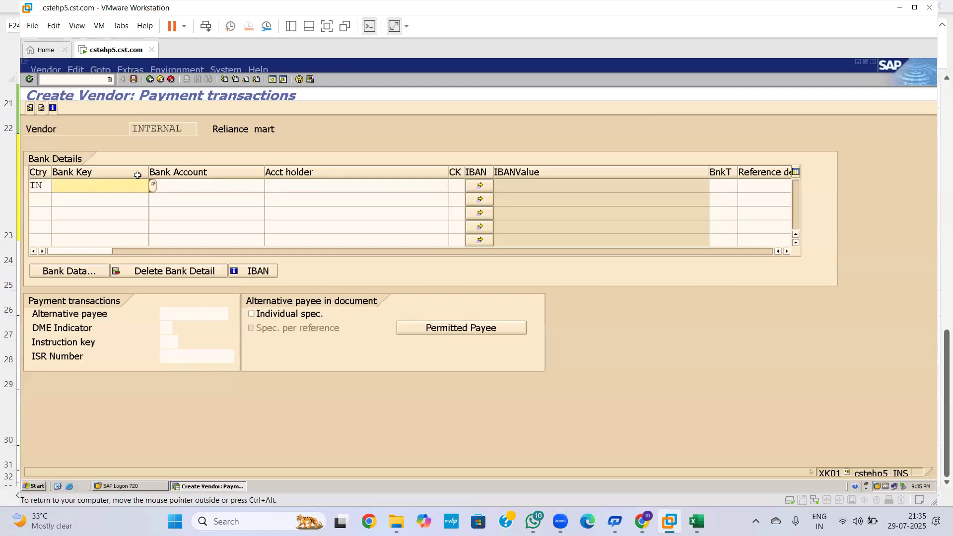
Step: Enter bank key 123456789, bank account AXIS BANK and account holder RELIANCE in the first bank row
{"action": "left_click", "coordinate": [192, 185]}
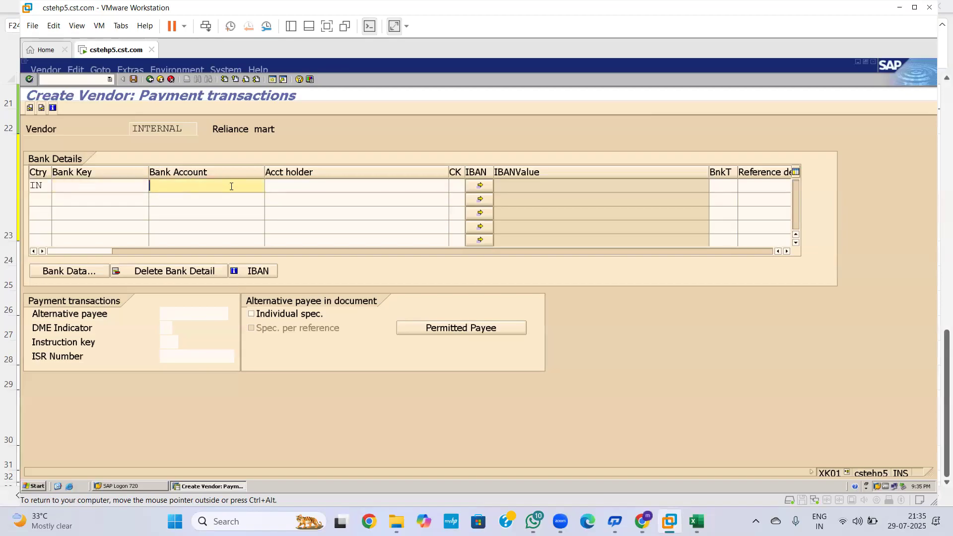
{"action": "left_click", "coordinate": [288, 187]}
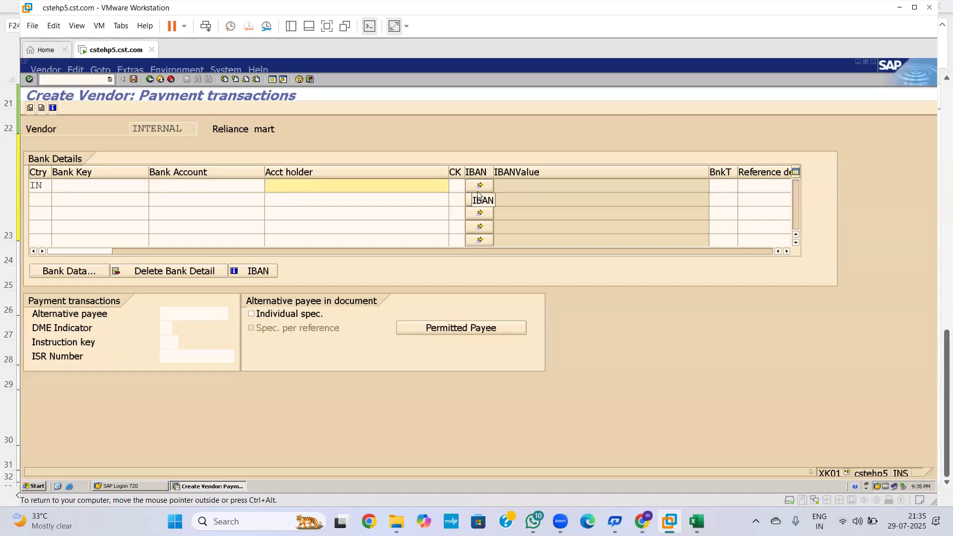
{"action": "left_click", "coordinate": [132, 185]}
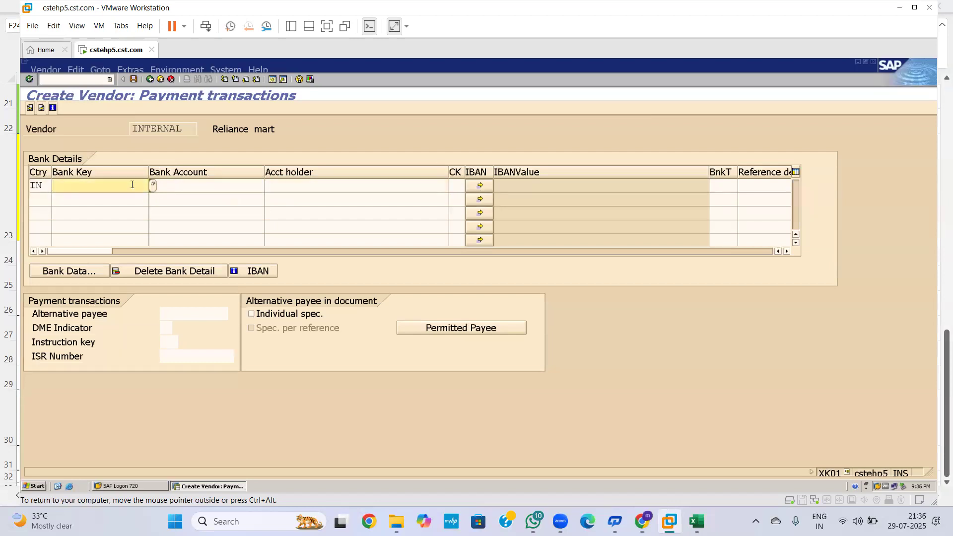
{"action": "type", "text": "123456789"}
{"action": "left_click", "coordinate": [218, 184]}
{"action": "type", "text": "AX"}
{"action": "type", "text": "BANK"}
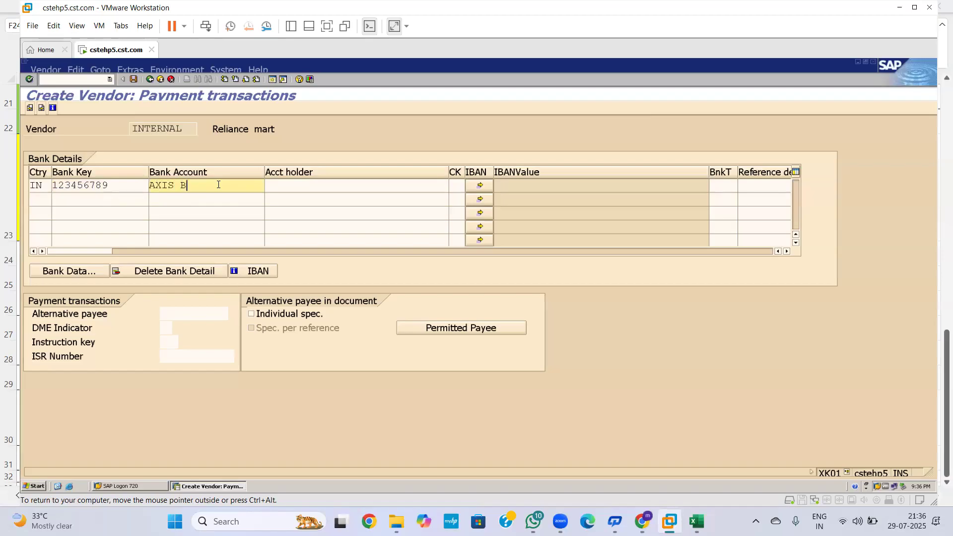
{"action": "left_click", "coordinate": [346, 186]}
{"action": "type", "text": "R"}
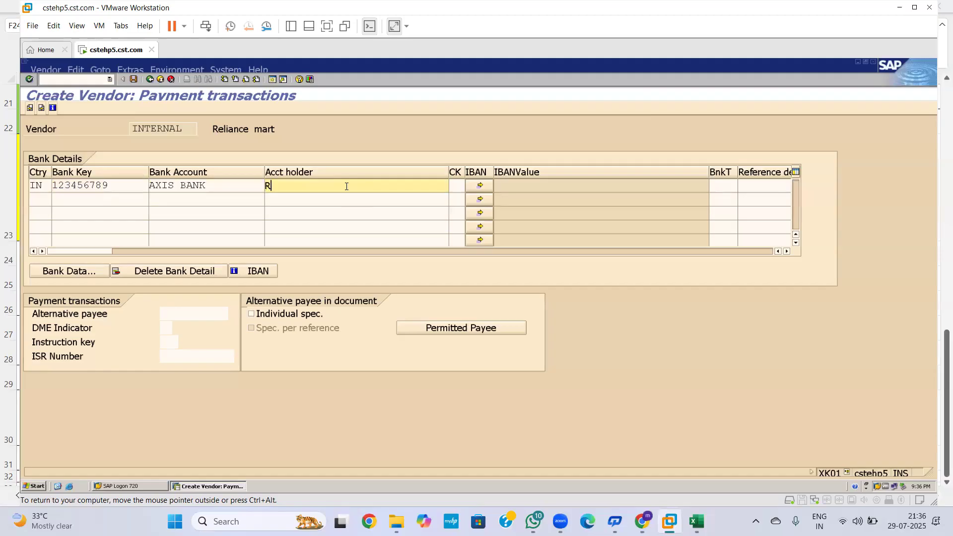
{"action": "type", "text": "ELIANCE"}
Step: Open the bank data and enter bank name AXIS BANK with region 01 (Andra Pradesh)
{"action": "key", "text": "Return"}
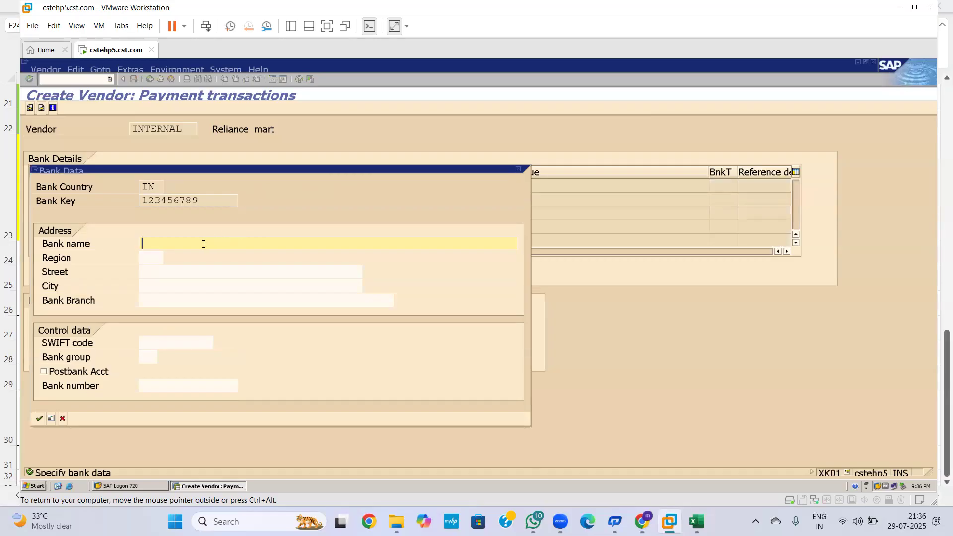
{"action": "left_click_drag", "start_coordinate": [284, 169], "coordinate": [354, 206]}
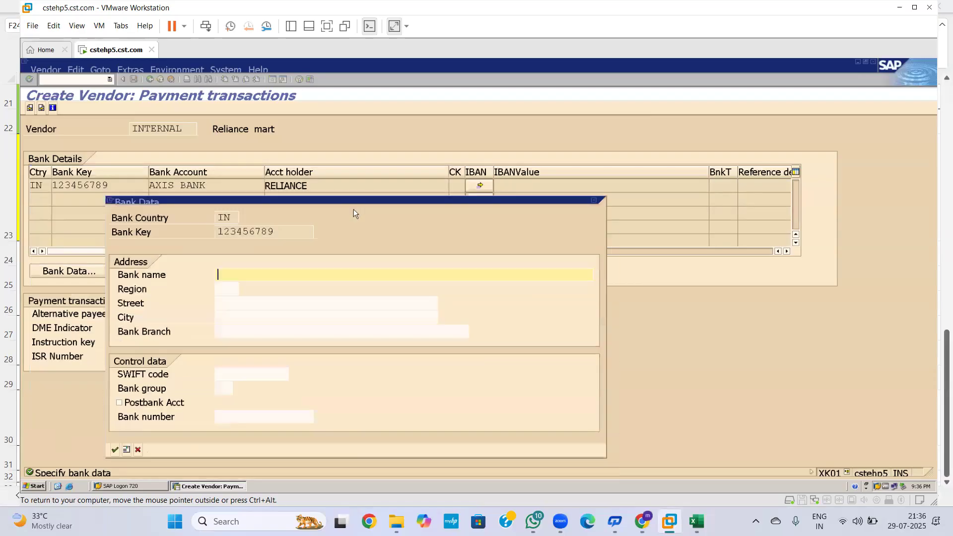
{"action": "type", "text": "AXIS BANK"}
{"action": "left_click", "coordinate": [230, 288]}
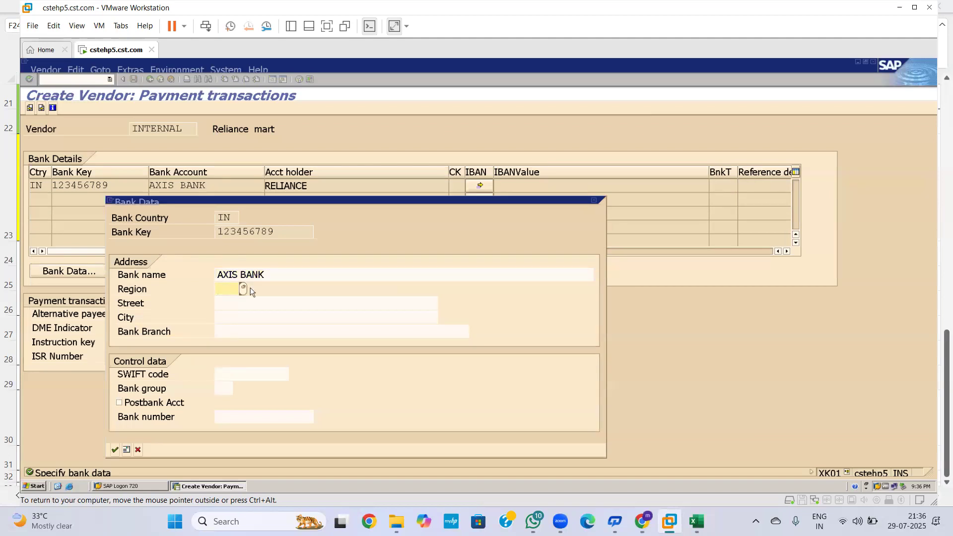
{"action": "left_click", "coordinate": [243, 288]}
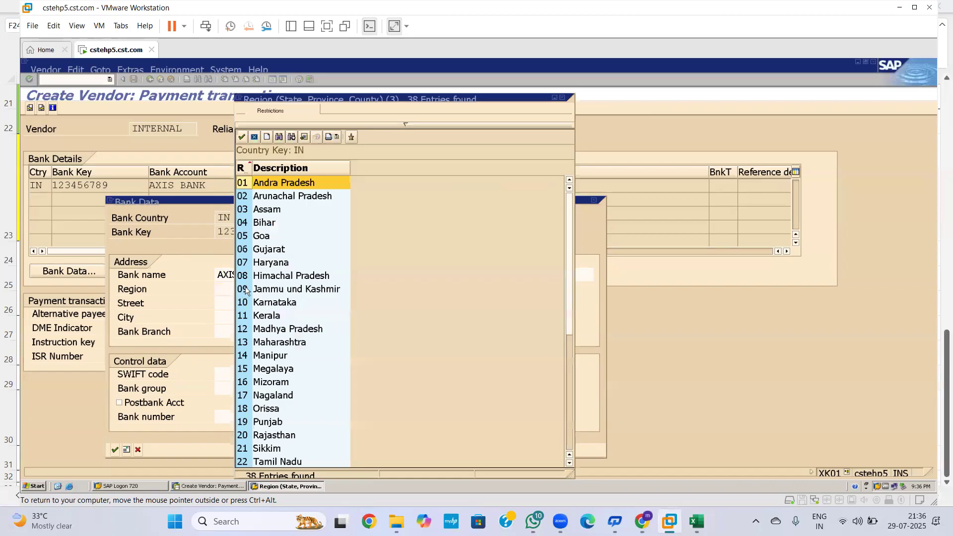
{"action": "left_click", "coordinate": [241, 137]}
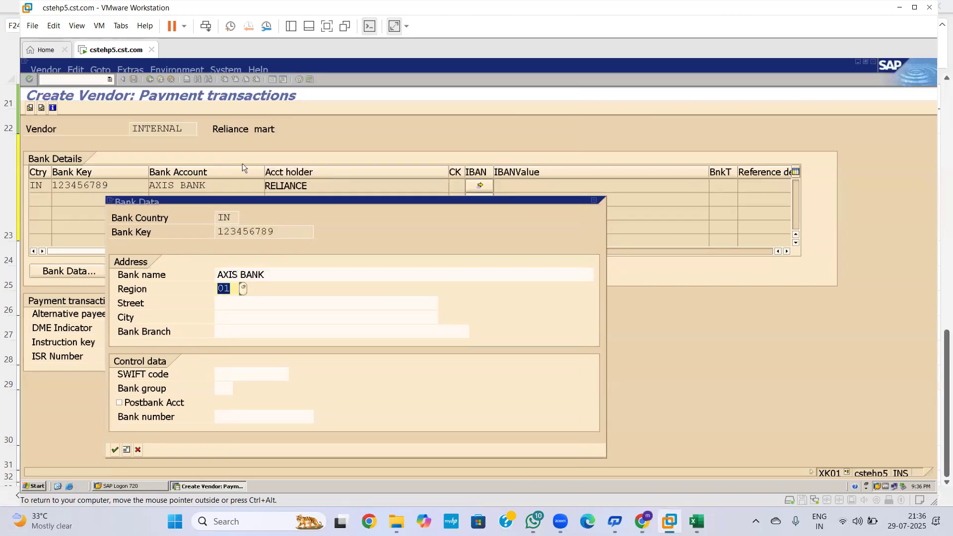
Step: Fill in street 1ST STREET, city HYD and bank branch HYD
{"action": "left_click", "coordinate": [231, 304]}
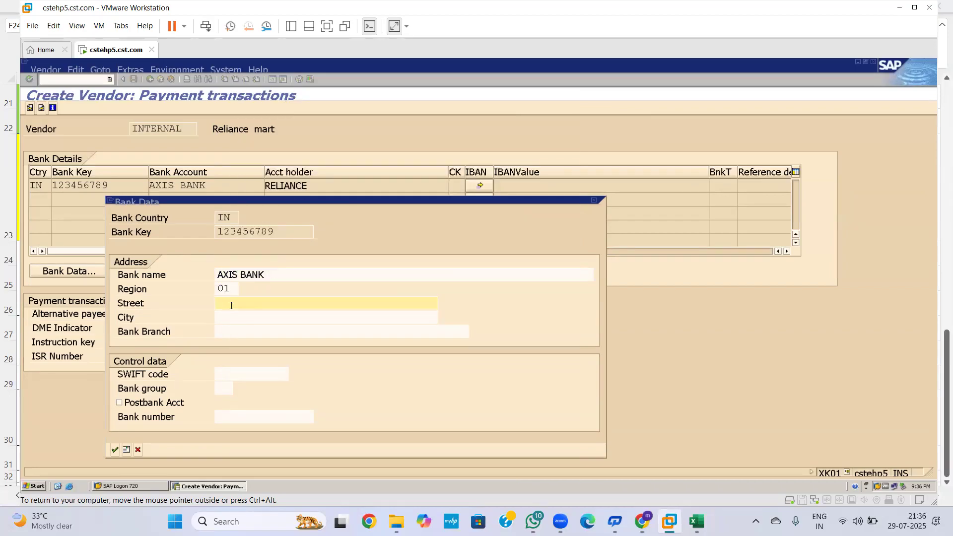
{"action": "type", "text": "1ST STREET"}
{"action": "left_click", "coordinate": [239, 316]}
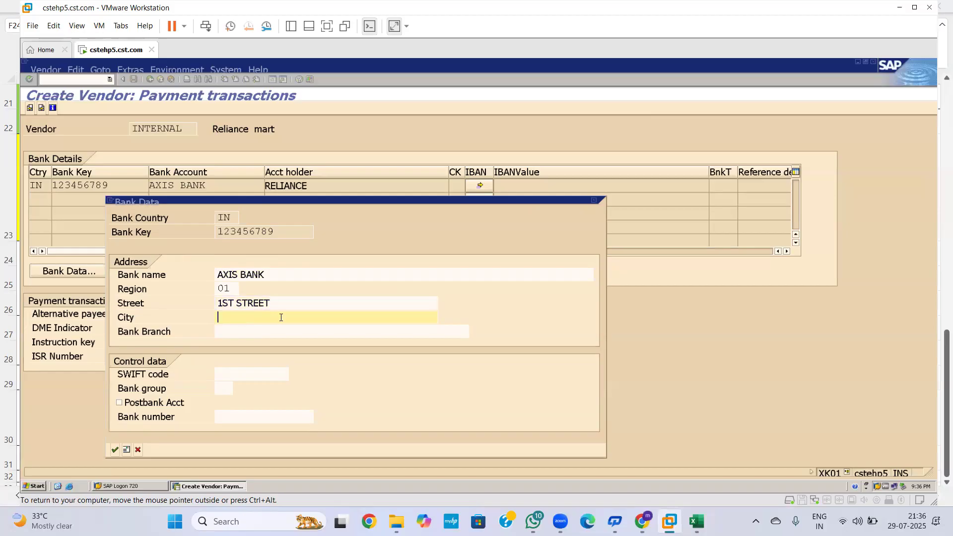
{"action": "type", "text": "HYD"}
{"action": "left_click", "coordinate": [242, 331]}
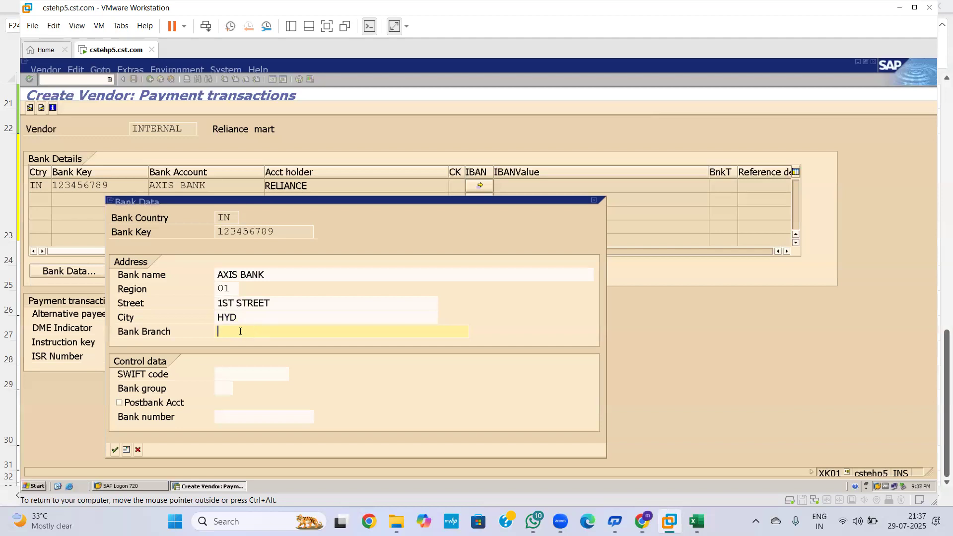
{"action": "type", "text": "HYD"}
{"action": "left_click", "coordinate": [232, 375]}
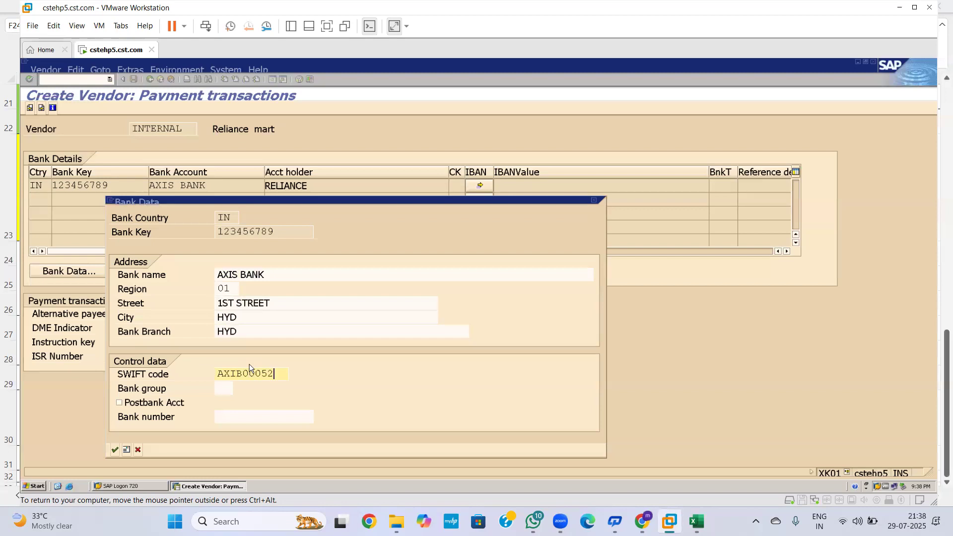
{"action": "left_click", "coordinate": [226, 388]}
{"action": "left_click", "coordinate": [251, 413]}
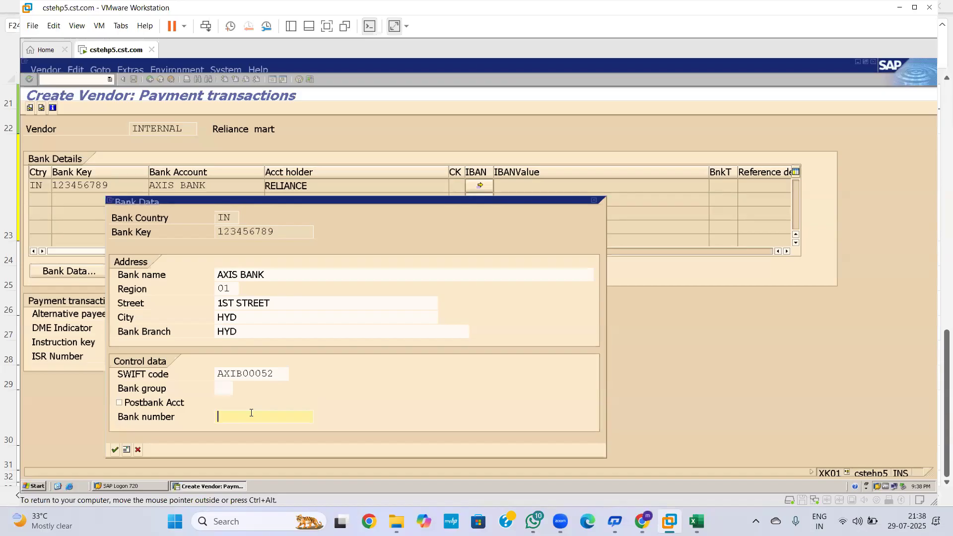
{"action": "type", "text": "123456789100"}
{"action": "left_click", "coordinate": [118, 450]}
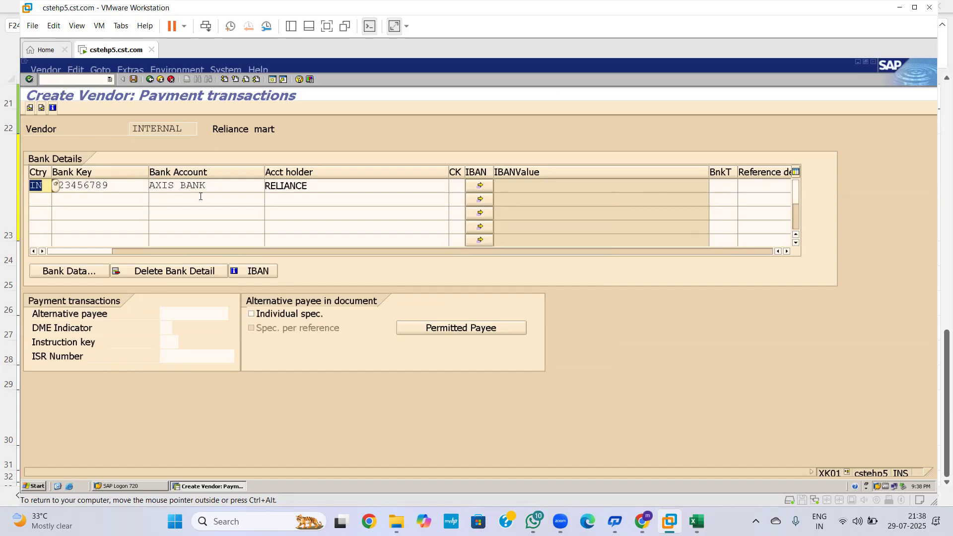
Step: Advance past payment transactions and contact persons to the Accounting information screen for company code 2001
{"action": "key", "text": "Return"}
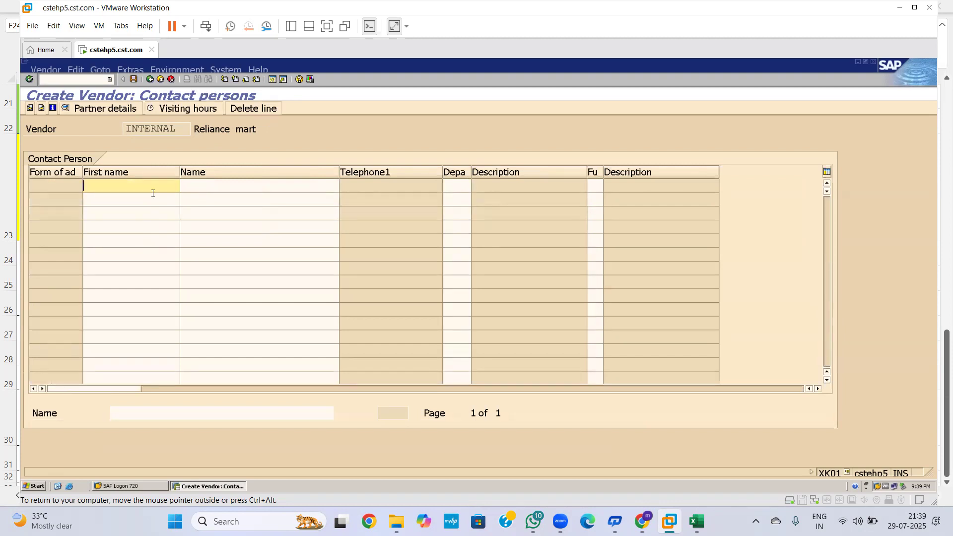
{"action": "key", "text": "Return"}
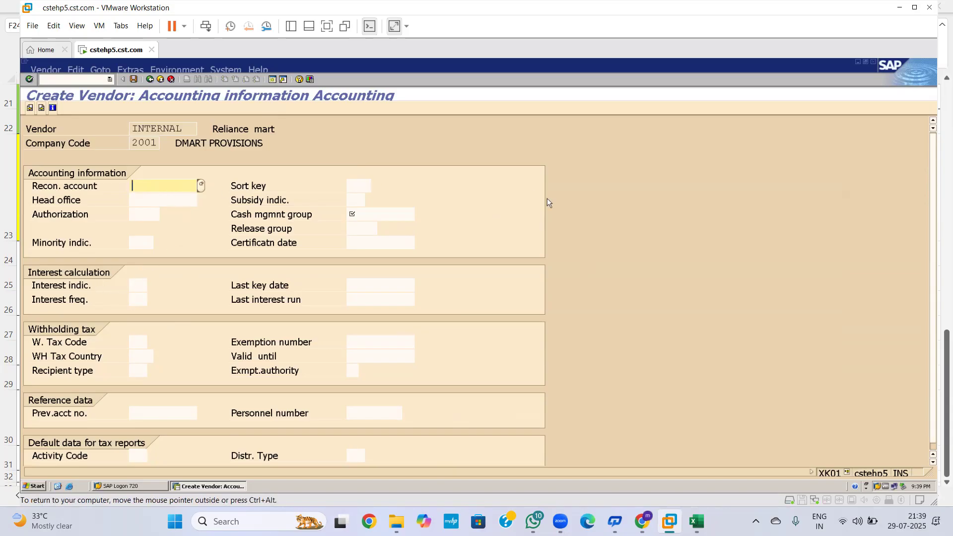
Step: Set reconciliation account 1000503 and cash management group A1, then continue to payment transactions
{"action": "left_click", "coordinate": [200, 185]}
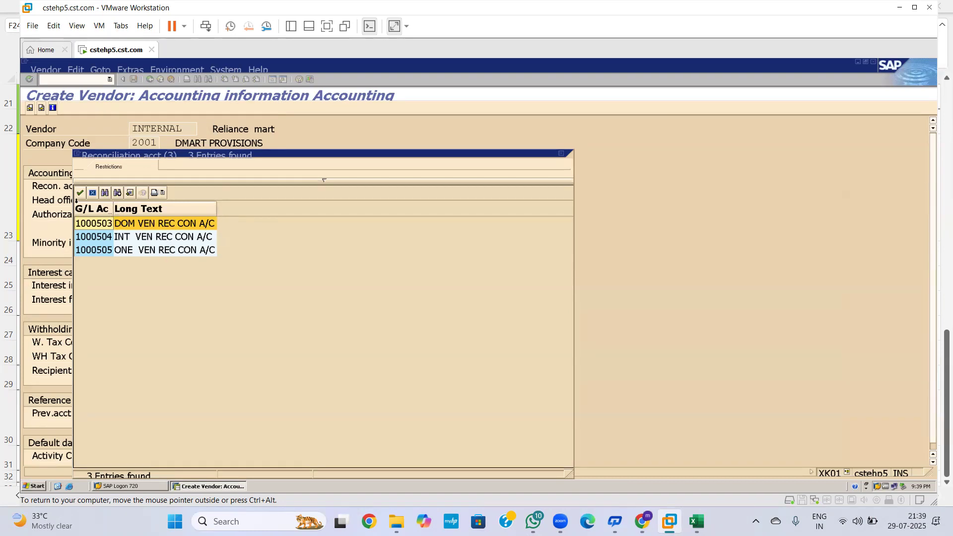
{"action": "left_click", "coordinate": [79, 194]}
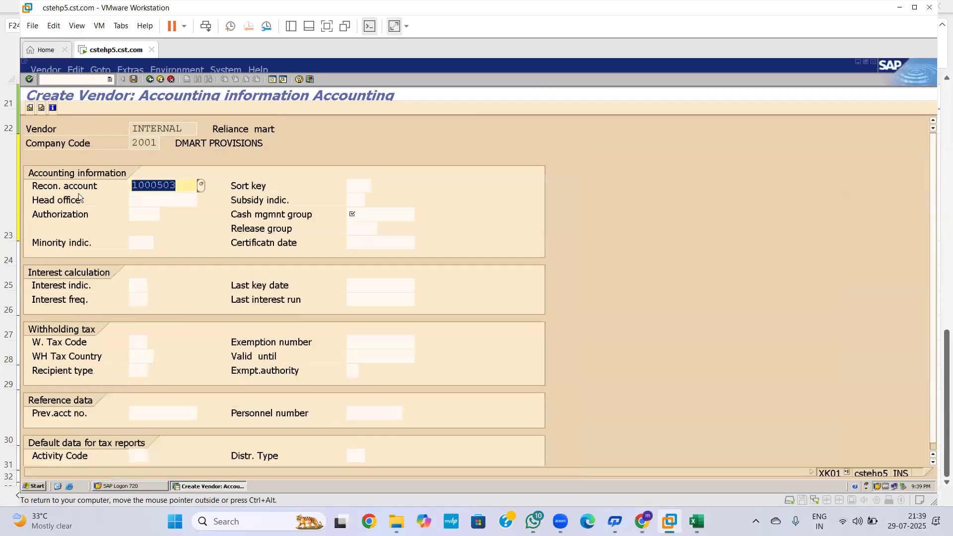
{"action": "left_click", "coordinate": [362, 228]}
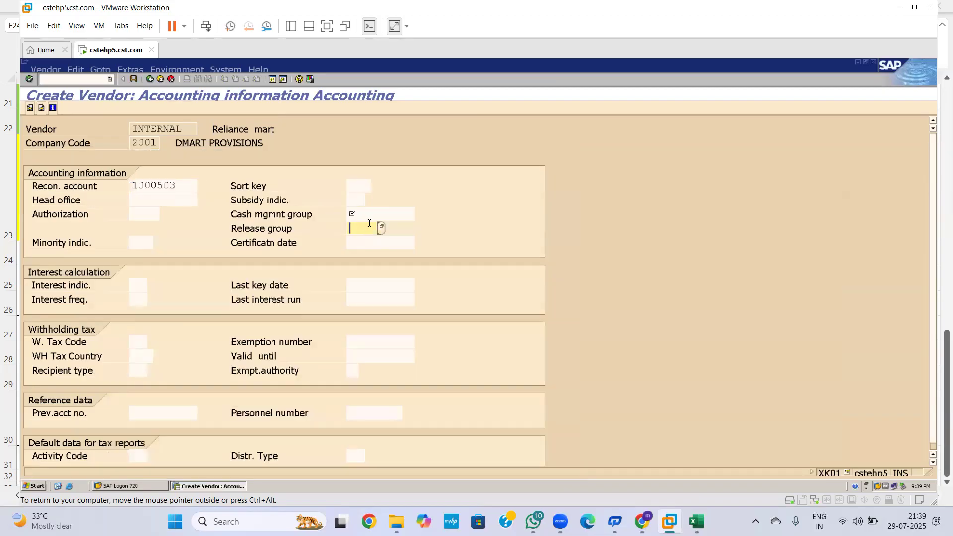
{"action": "left_click", "coordinate": [385, 218]}
{"action": "left_click", "coordinate": [422, 213]}
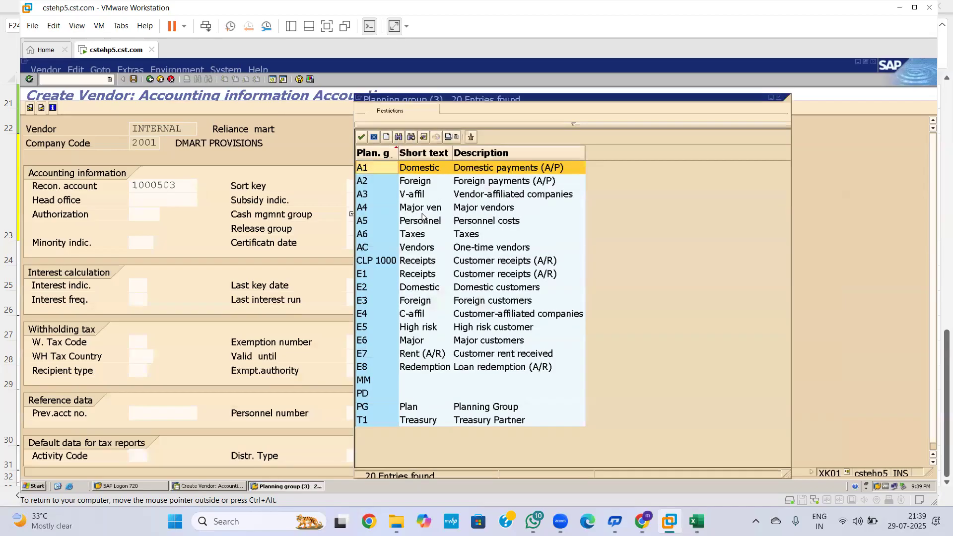
{"action": "left_click", "coordinate": [361, 136]}
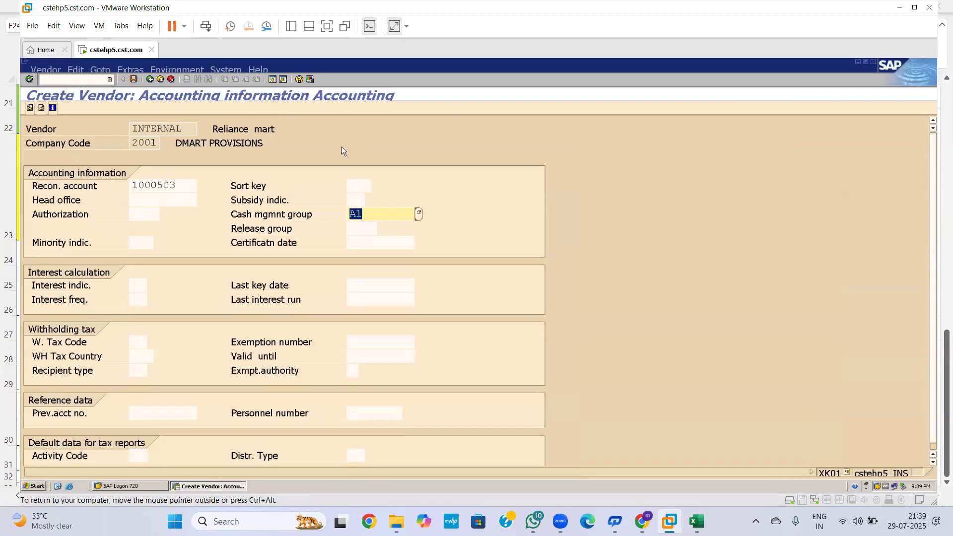
{"action": "key", "text": "Return"}
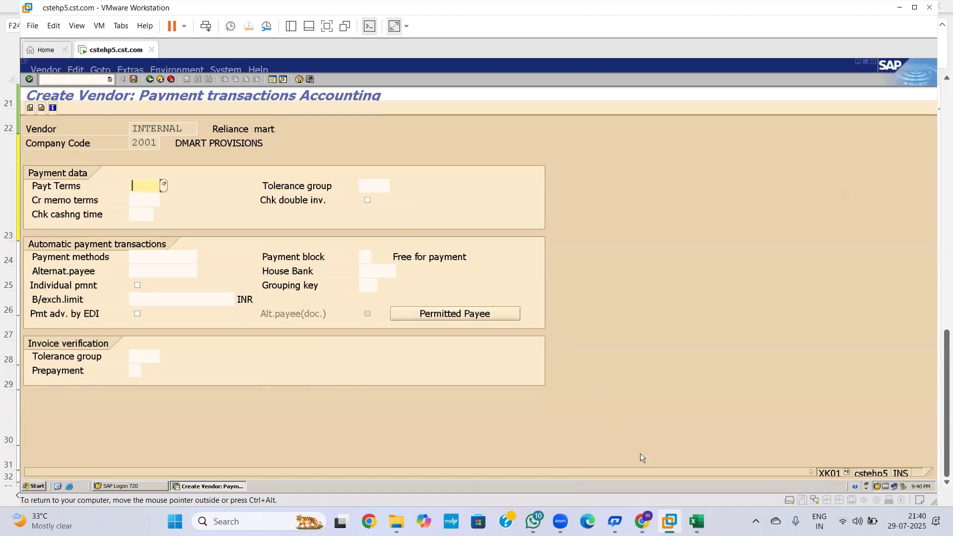
Step: Check the Excel notes, then open a second SAP session from the vendor window
{"action": "left_click", "coordinate": [697, 521]}
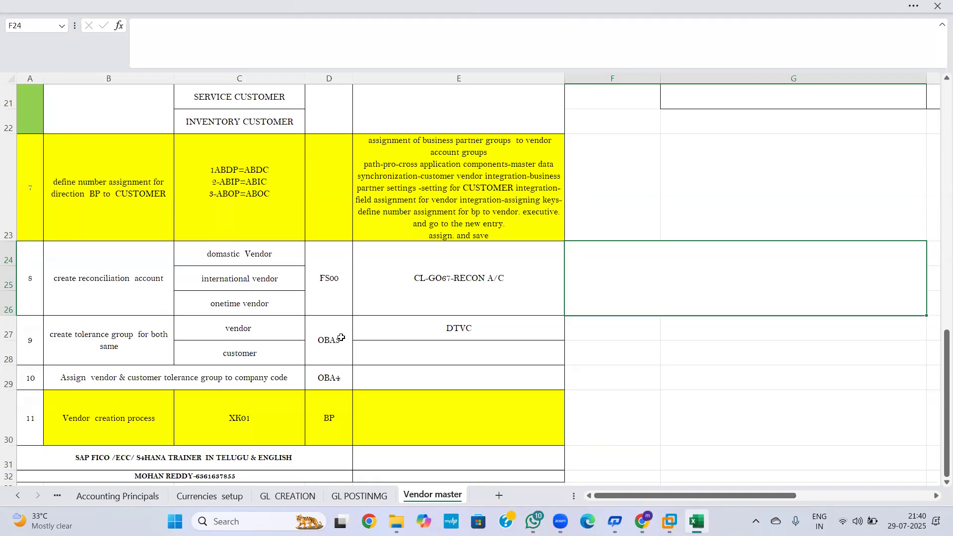
{"action": "key", "text": "alt+Tab"}
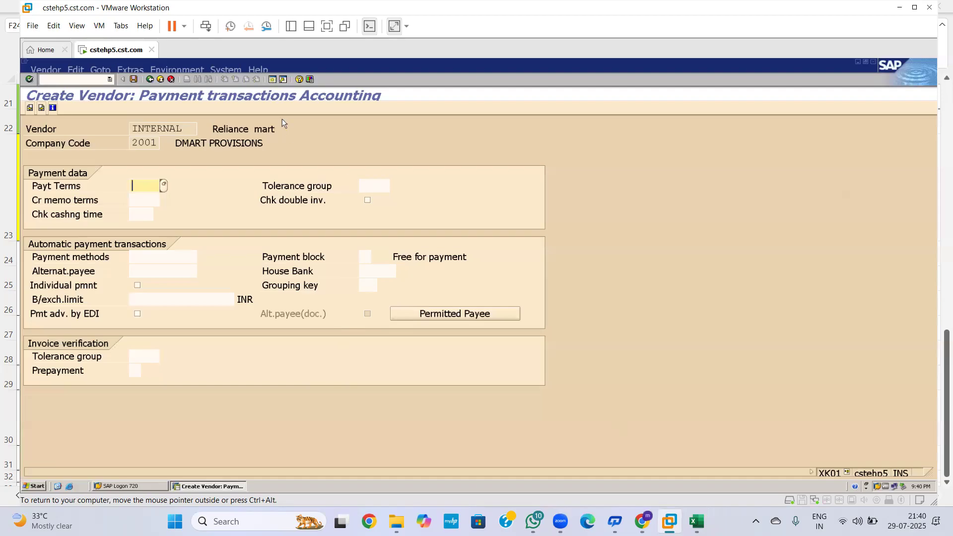
{"action": "left_click", "coordinate": [271, 80]}
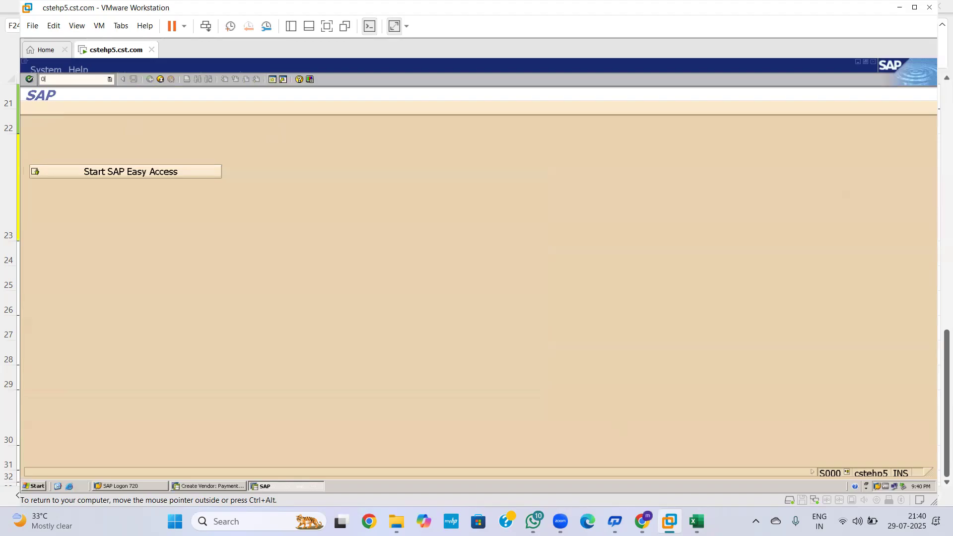
Step: In OBA3, position on company code 2001 to confirm its tolerance group DTVC
{"action": "key", "text": "Return"}
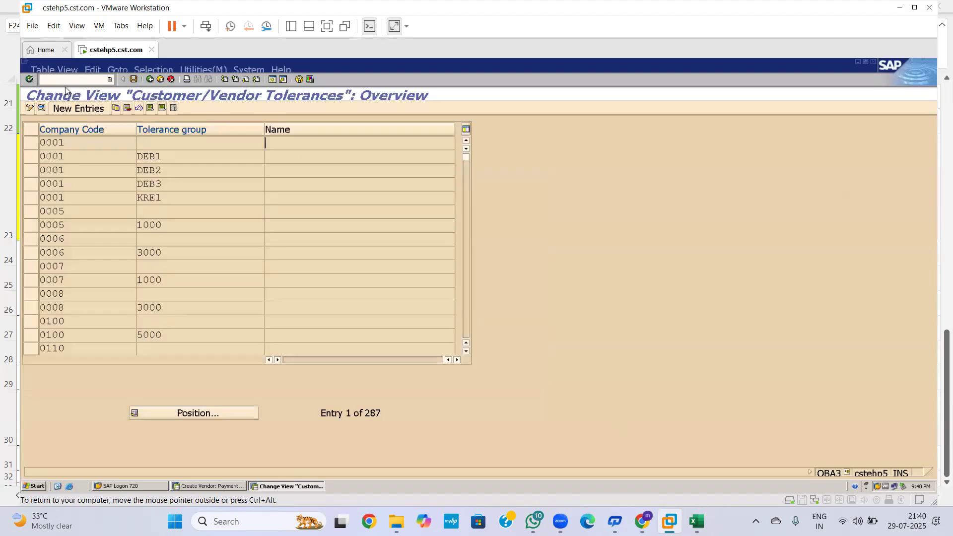
{"action": "left_click", "coordinate": [175, 412]}
{"action": "type", "text": "2001"}
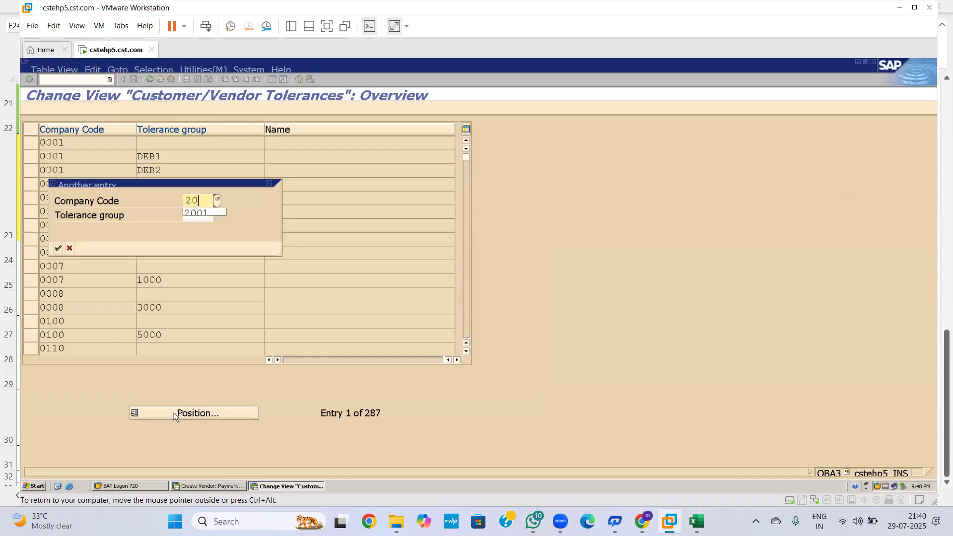
{"action": "key", "text": "Return"}
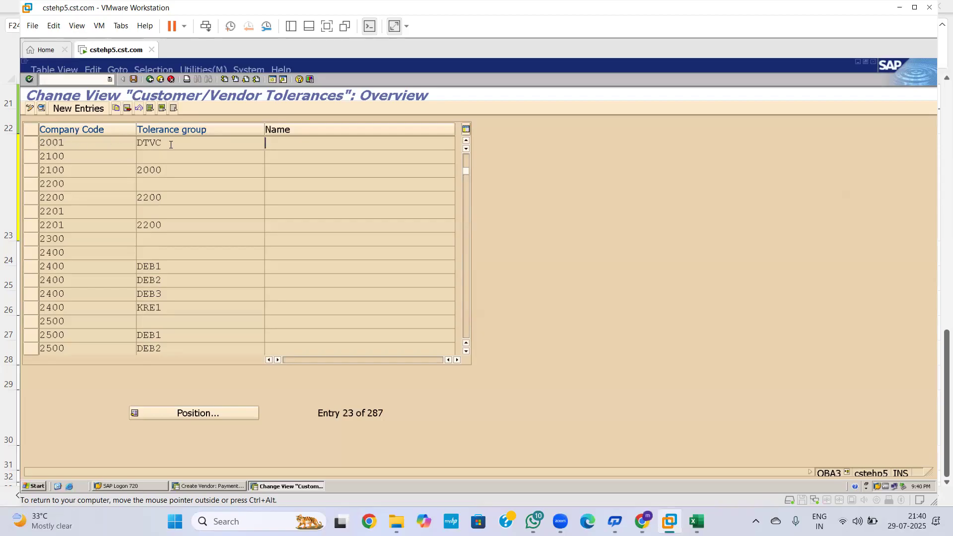
{"action": "key", "text": "alt+Tab"}
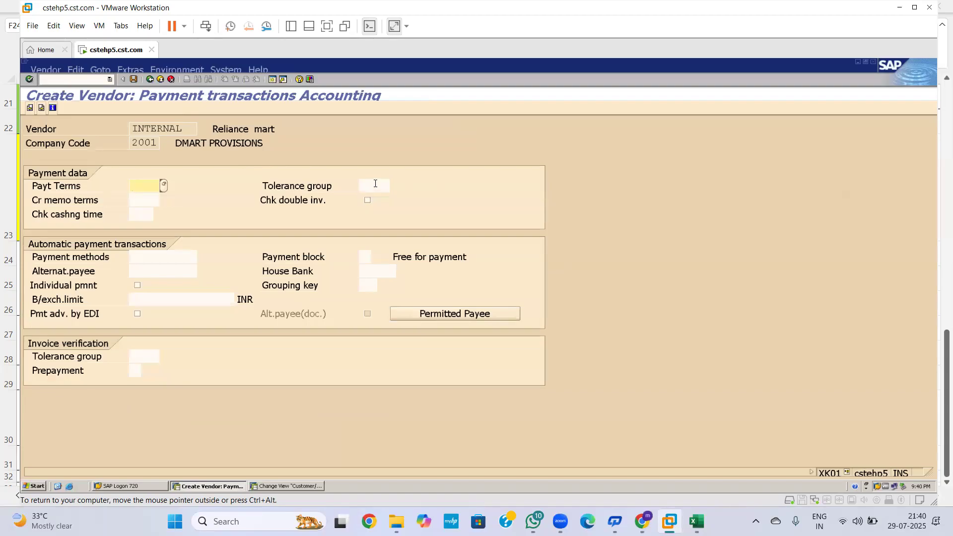
Step: Choose tolerance group DTVC for company code 2001 in the vendor's payment data
{"action": "key", "text": "alt+Tab"}
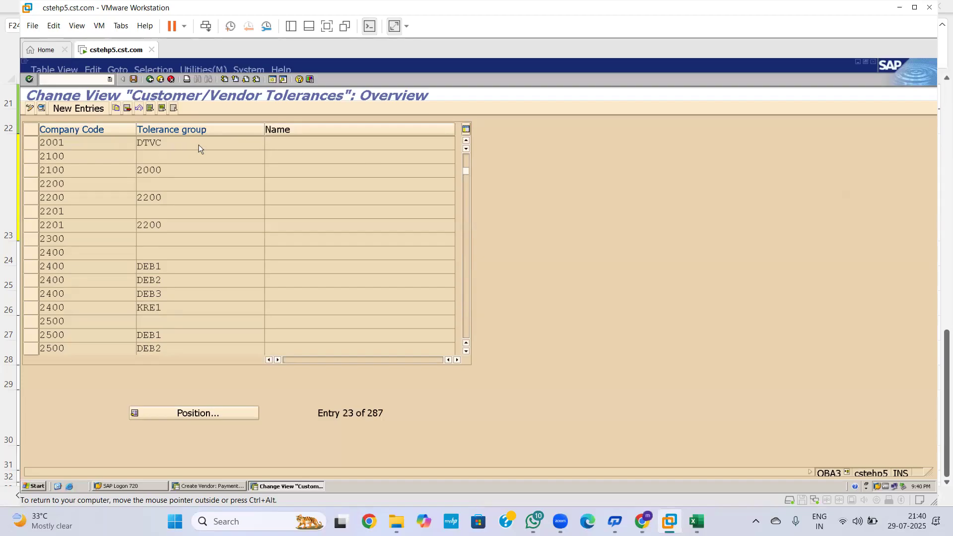
{"action": "key", "text": "alt+Tab"}
{"action": "left_click", "coordinate": [375, 184]}
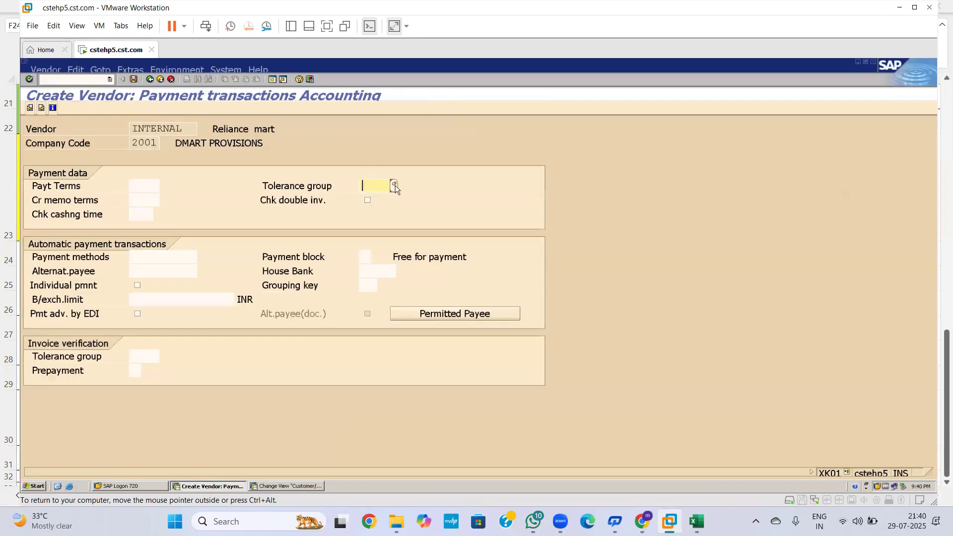
{"action": "left_click", "coordinate": [395, 186]}
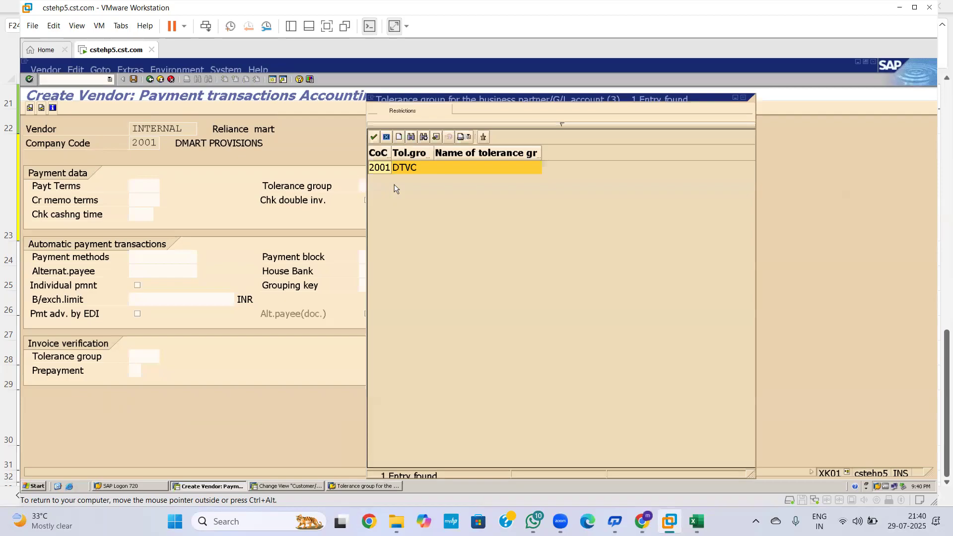
{"action": "key", "text": "Return"}
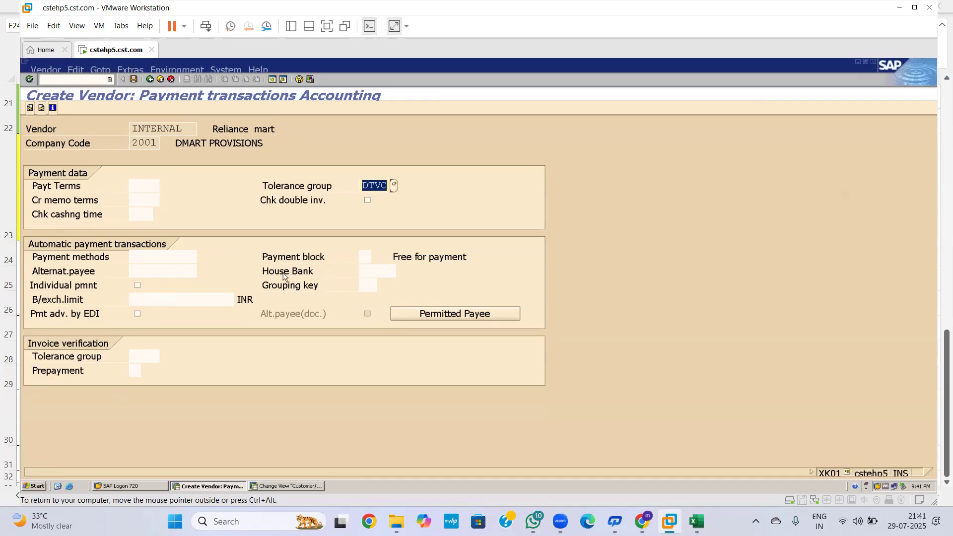
Step: Advance from Payment transactions to the Correspondence Accounting screen
{"action": "key", "text": "Return"}
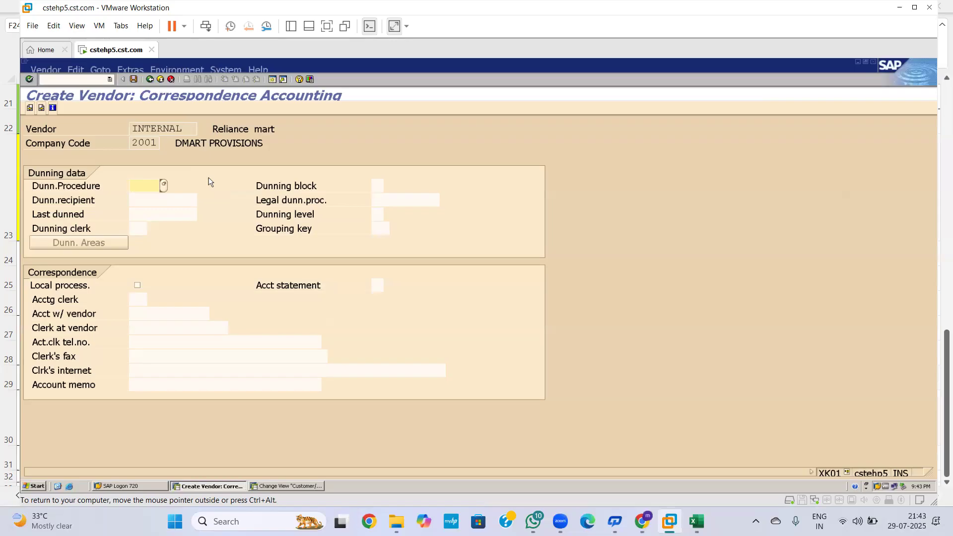
Step: Finish data entry and confirm the save, creating the vendor in company code 2001
{"action": "key", "text": "Return"}
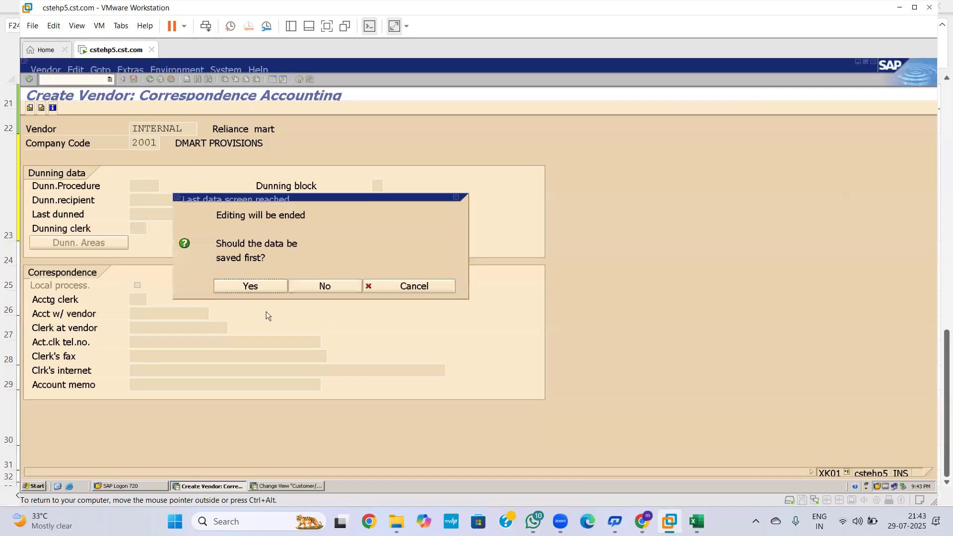
{"action": "left_click", "coordinate": [269, 287]}
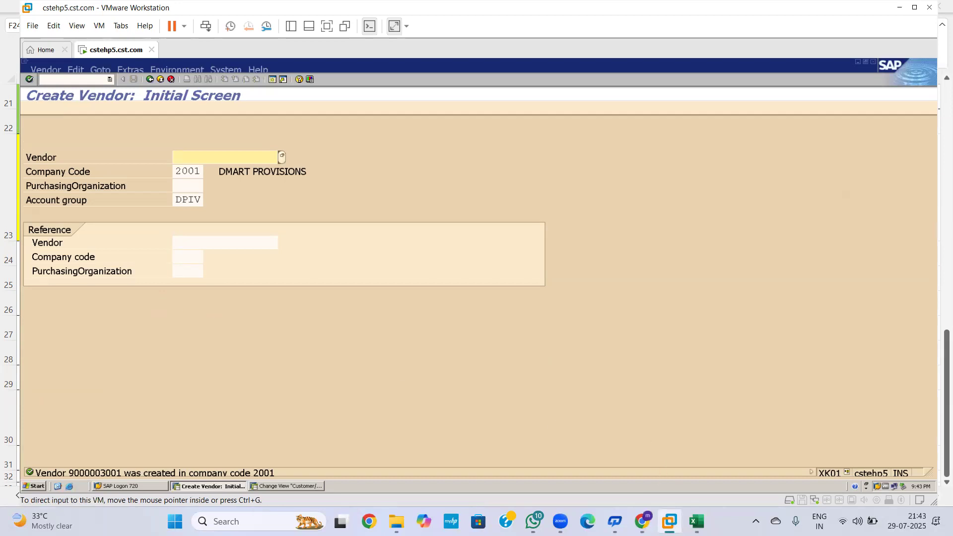
{"action": "mouse_move", "coordinate": [678, 514]}
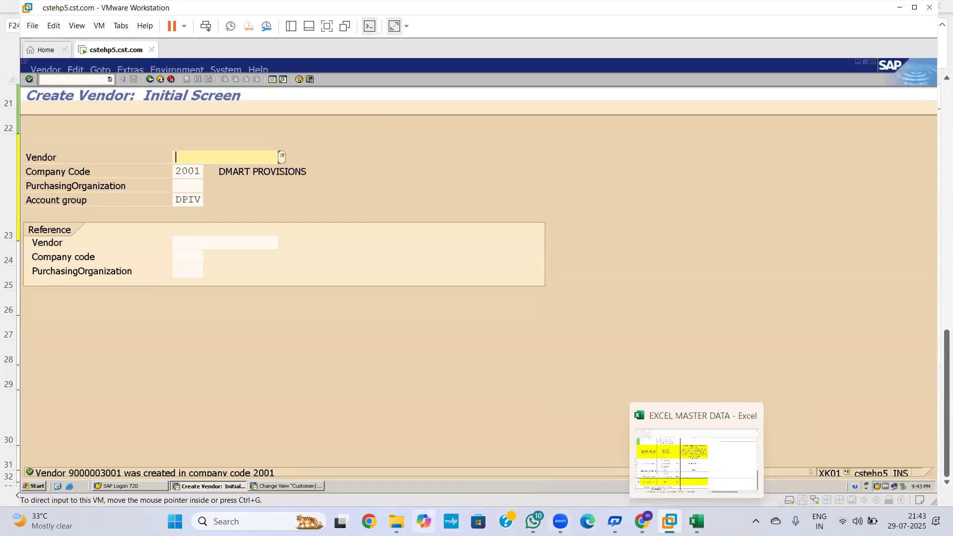
Step: Search Windows for 'tab' and open the TABLE REPORT document in the TABLES REPORT folder
{"action": "left_click", "coordinate": [234, 521]}
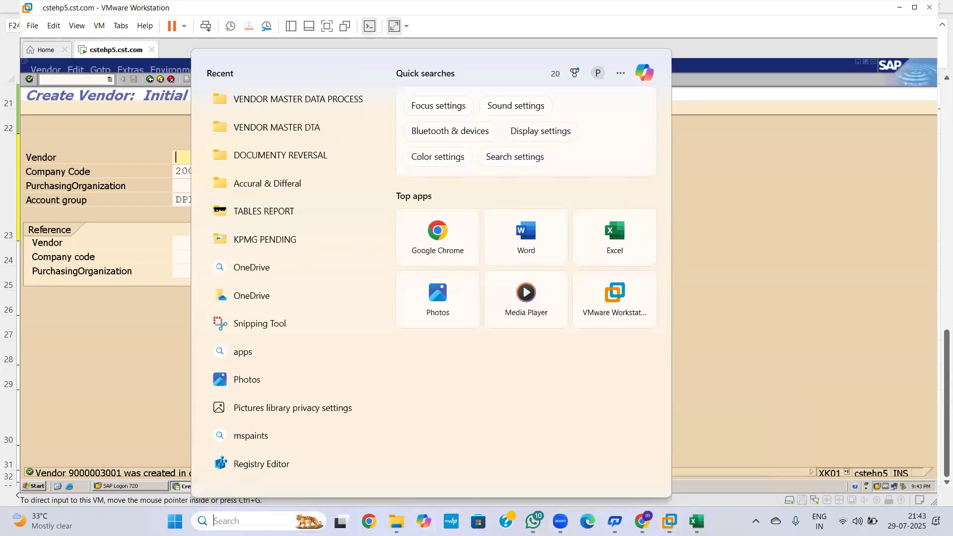
{"action": "type", "text": "tab"}
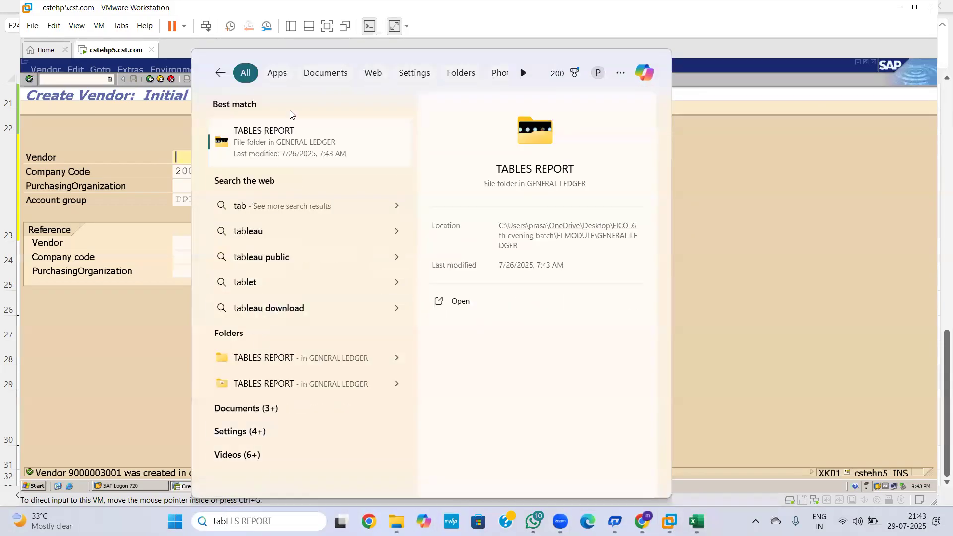
{"action": "left_click", "coordinate": [287, 149]}
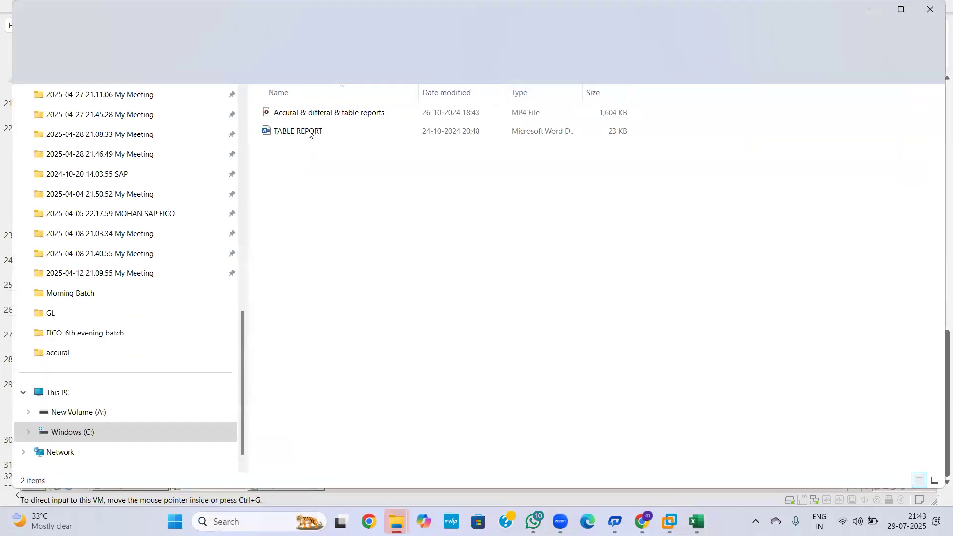
{"action": "left_click", "coordinate": [309, 131]}
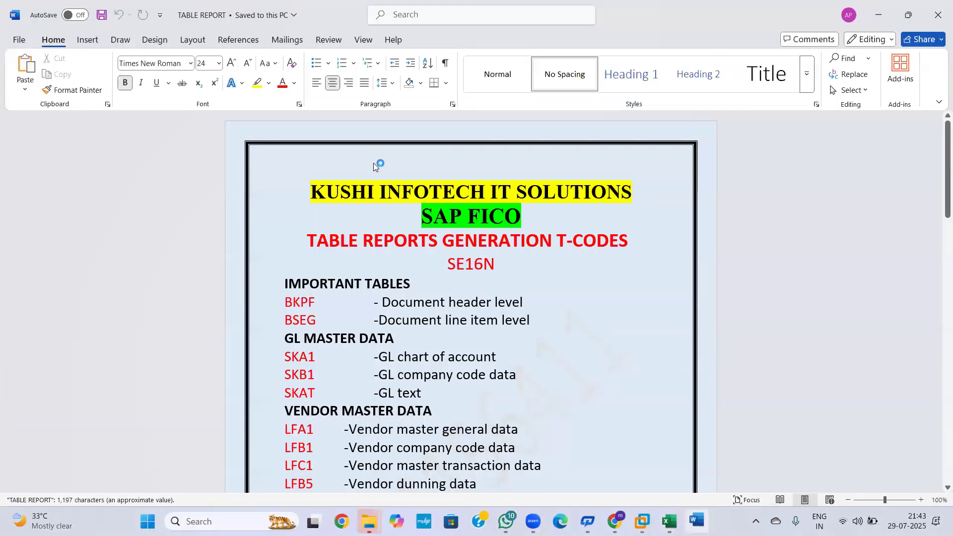
Step: Scroll through the TABLE REPORT document and select the table name LFA1
{"action": "left_click", "coordinate": [942, 324]}
{"action": "left_click_drag", "start_coordinate": [939, 280], "coordinate": [940, 236]}
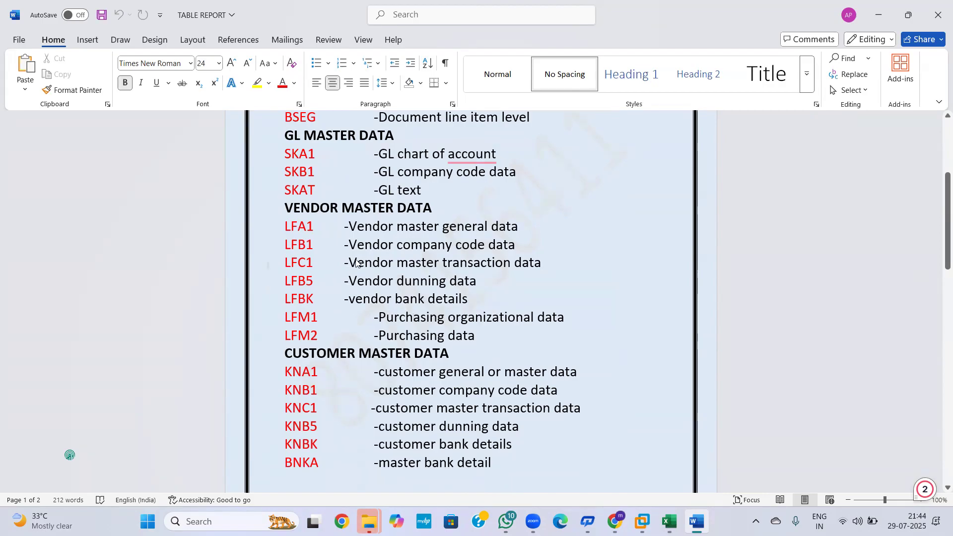
{"action": "left_click_drag", "start_coordinate": [315, 225], "coordinate": [264, 229]}
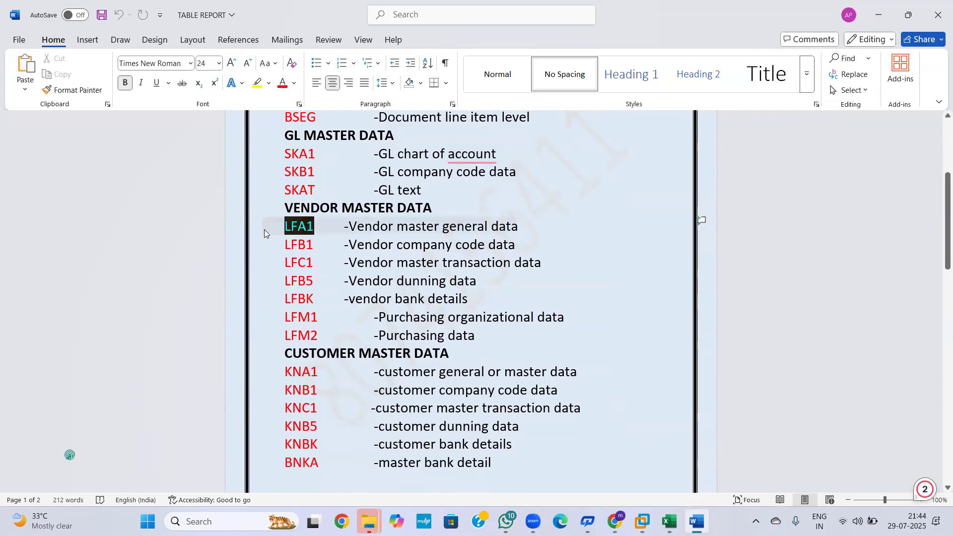
{"action": "key", "text": "alt+Tab"}
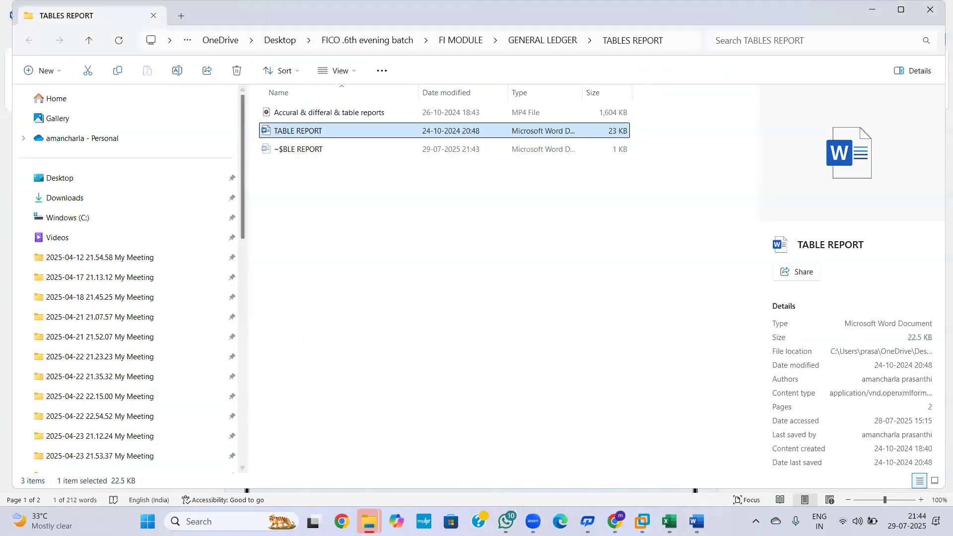
Step: Start /NSE16N in SAP and load the field list for table LFA1
{"action": "key", "text": "alt+Tab"}
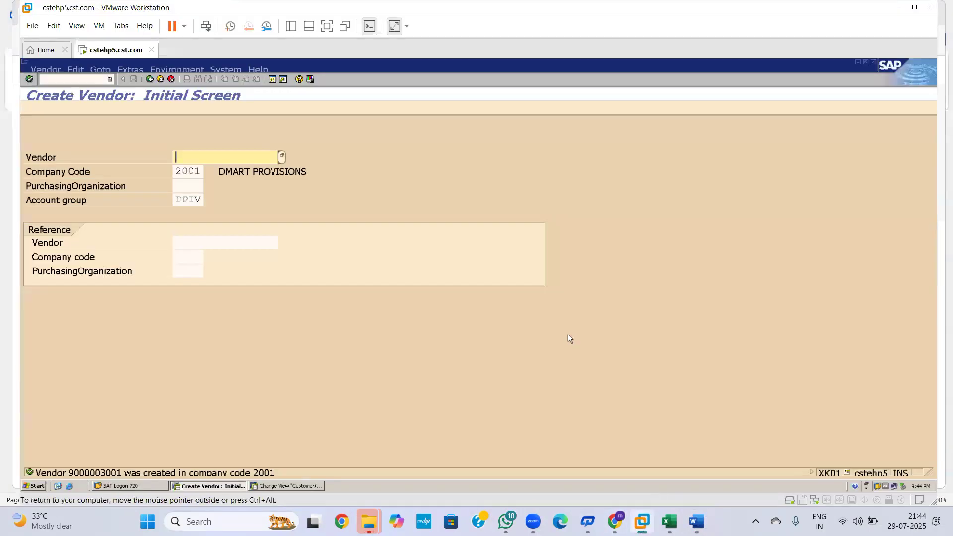
{"action": "left_click", "coordinate": [68, 78]}
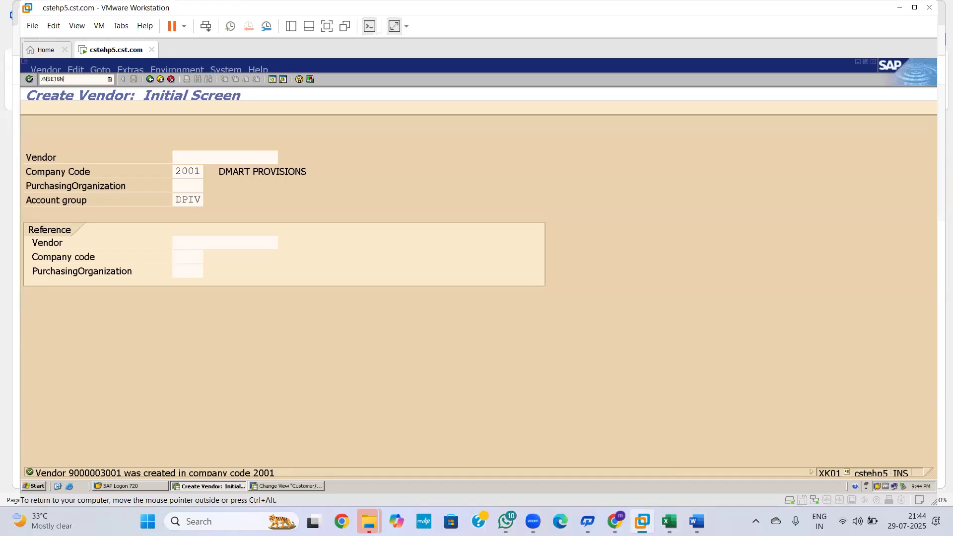
{"action": "key", "text": "Return"}
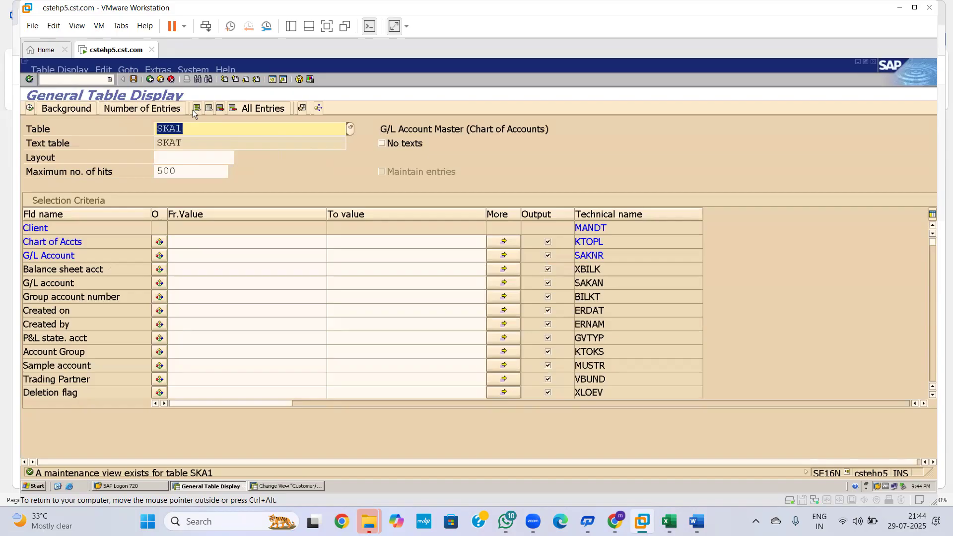
{"action": "type", "text": "LFA1"}
{"action": "key", "text": "Return"}
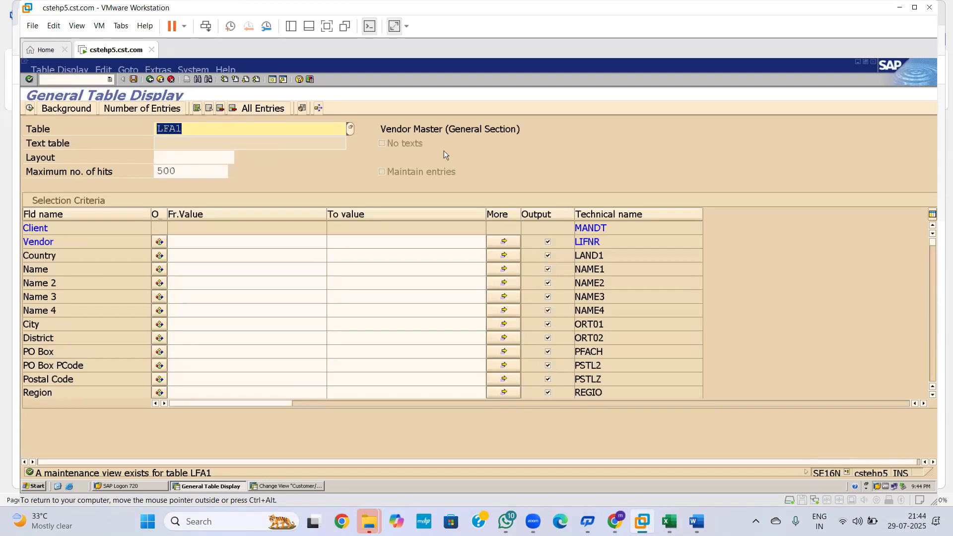
Step: Check the table names in the Word table report and return to the SAP table display
{"action": "key", "text": "alt+Tab"}
{"action": "key", "text": "alt+Tab"}
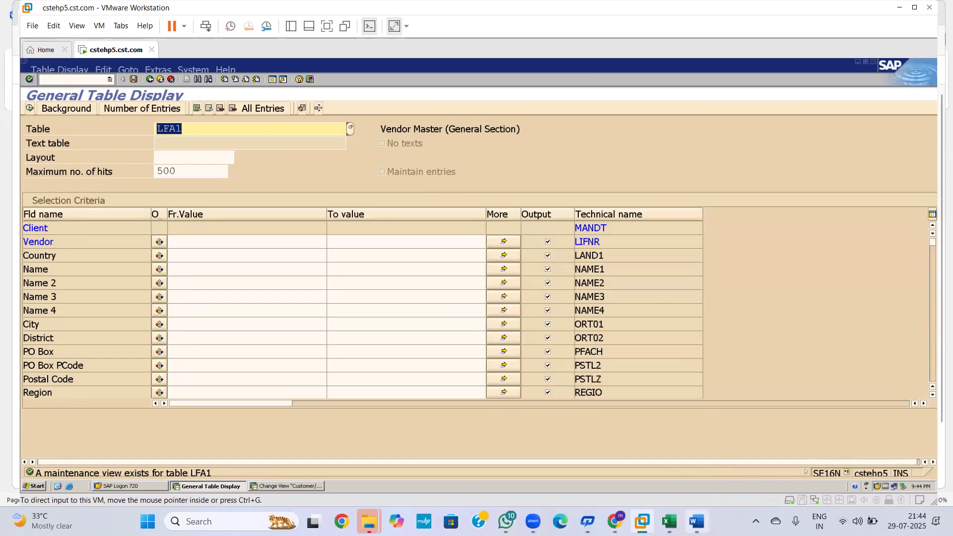
{"action": "left_click", "coordinate": [696, 521]}
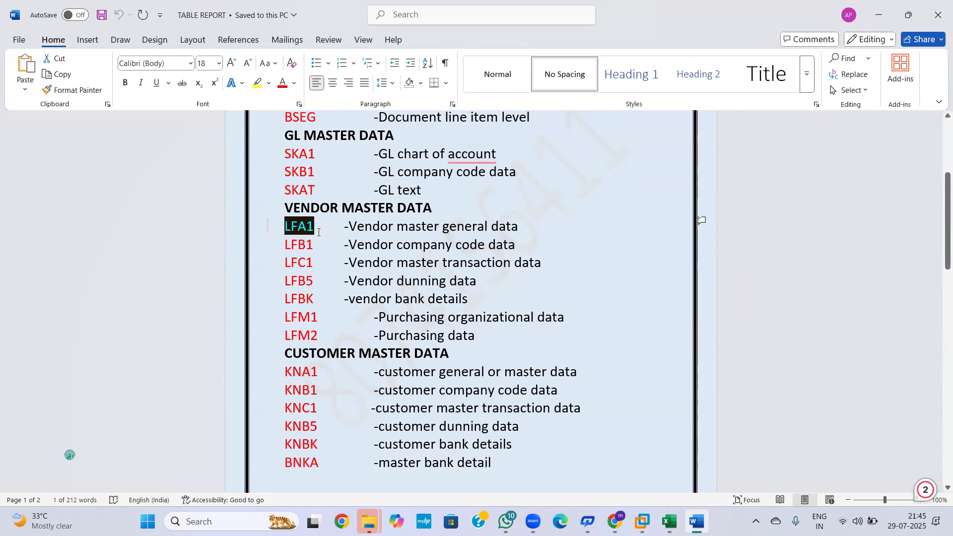
{"action": "key", "text": "alt+Tab"}
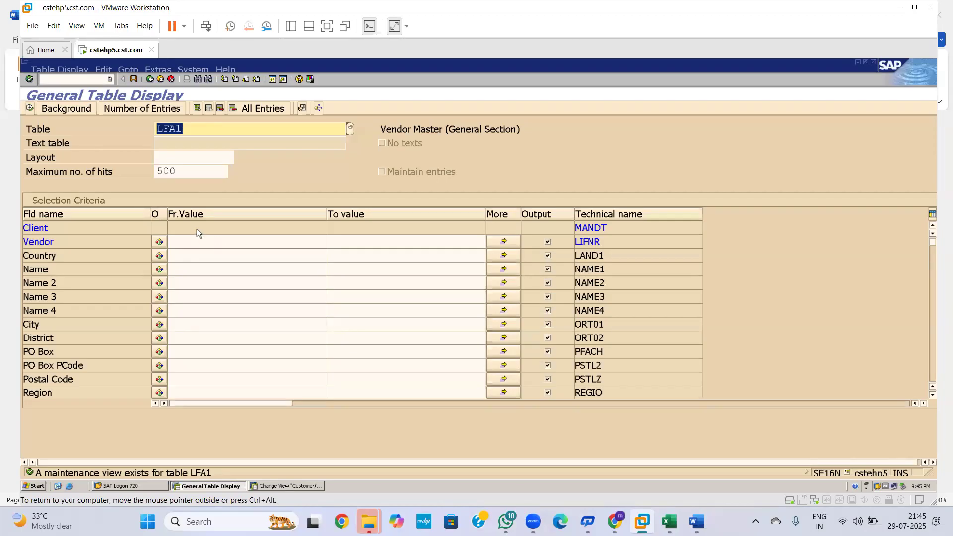
{"action": "left_click", "coordinate": [30, 108]}
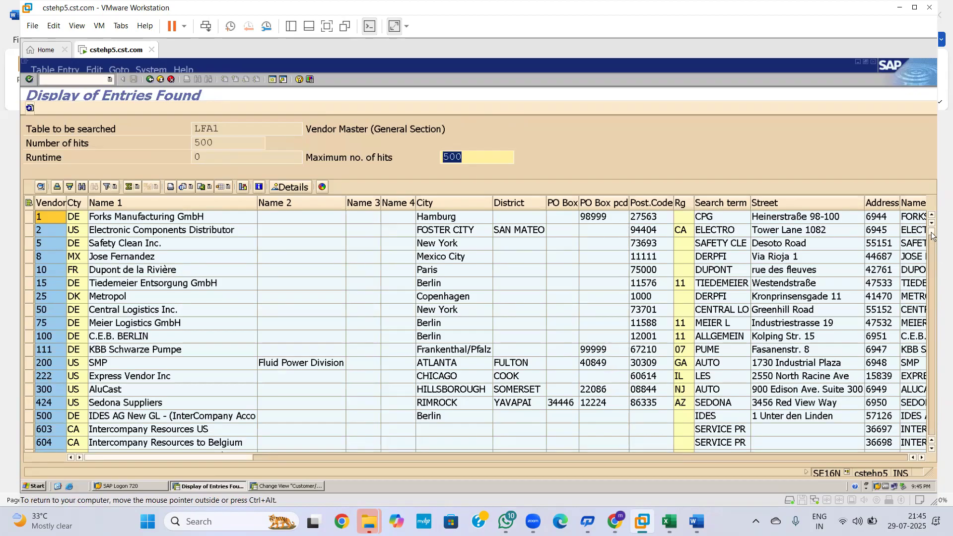
{"action": "left_click_drag", "start_coordinate": [931, 272], "coordinate": [931, 431]}
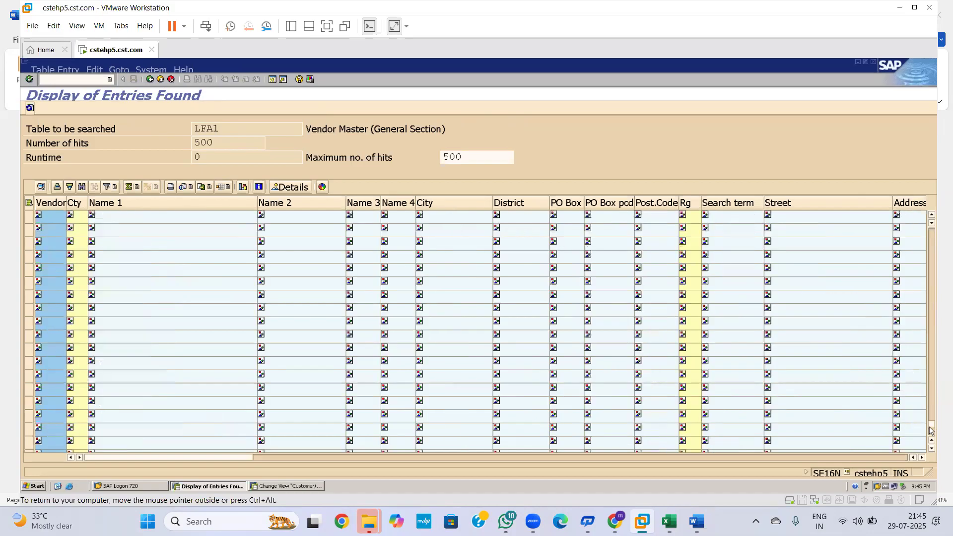
{"action": "left_click", "coordinate": [931, 431]}
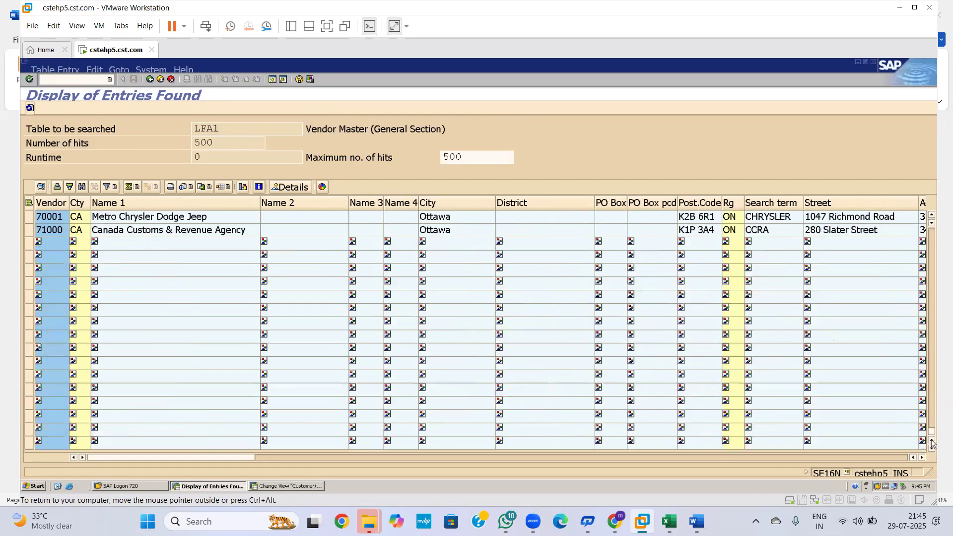
{"action": "left_click_drag", "start_coordinate": [931, 430], "coordinate": [901, 178]}
{"action": "left_click", "coordinate": [151, 80]}
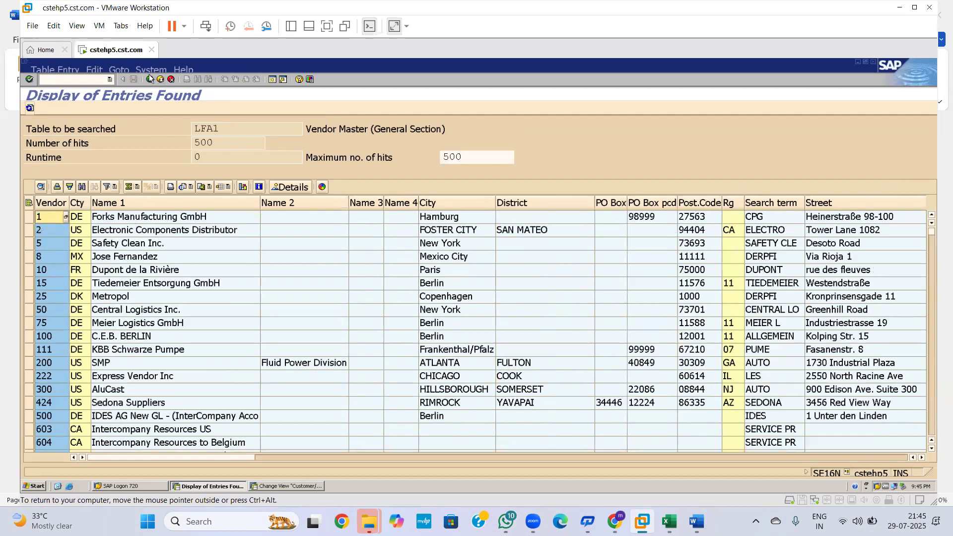
{"action": "key", "text": "alt+Tab"}
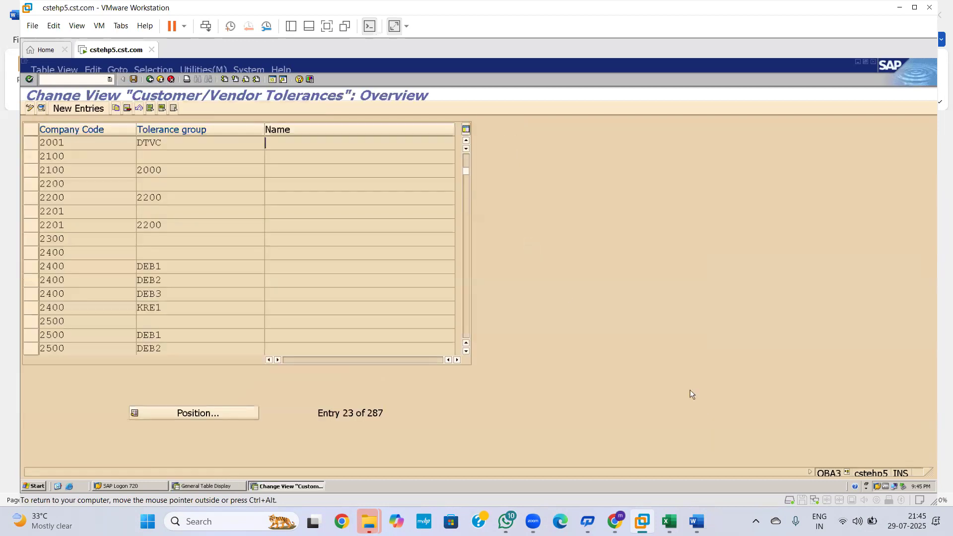
{"action": "key", "text": "alt+Tab"}
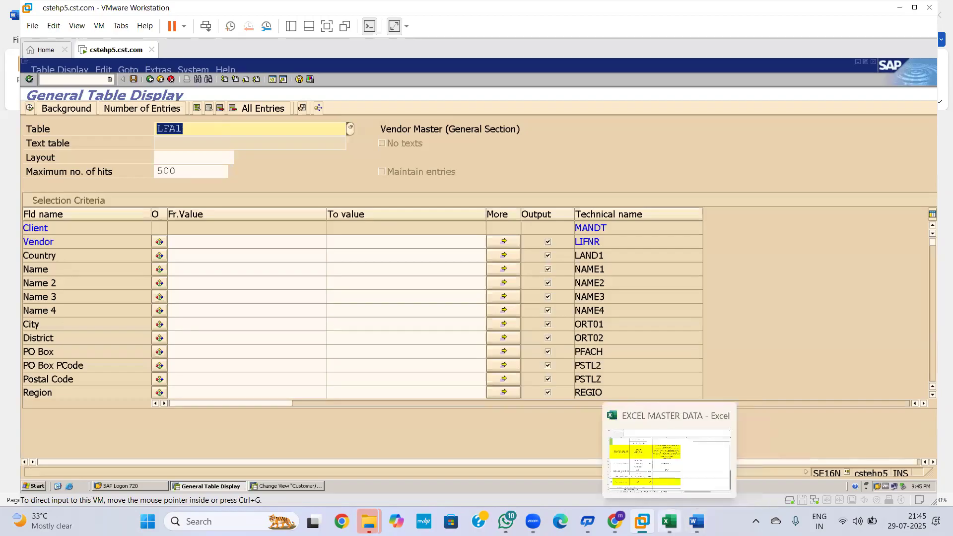
Step: After consulting the table report, change the SE16N table from LFA1 to LFB1 and load it
{"action": "left_click", "coordinate": [697, 521]}
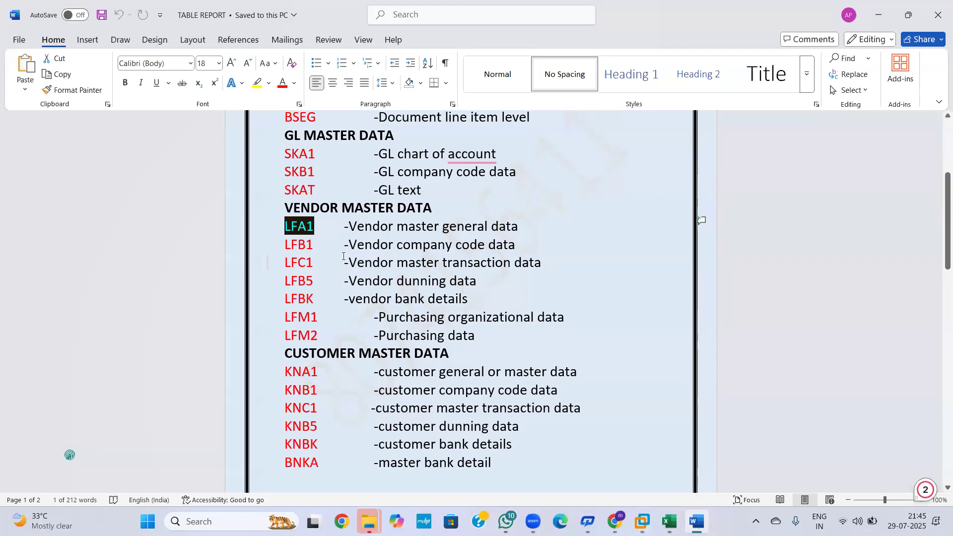
{"action": "key", "text": "alt+Tab"}
{"action": "left_click", "coordinate": [193, 128]}
{"action": "key", "text": "BackSpace"}
{"action": "key", "text": "BackSpace"}
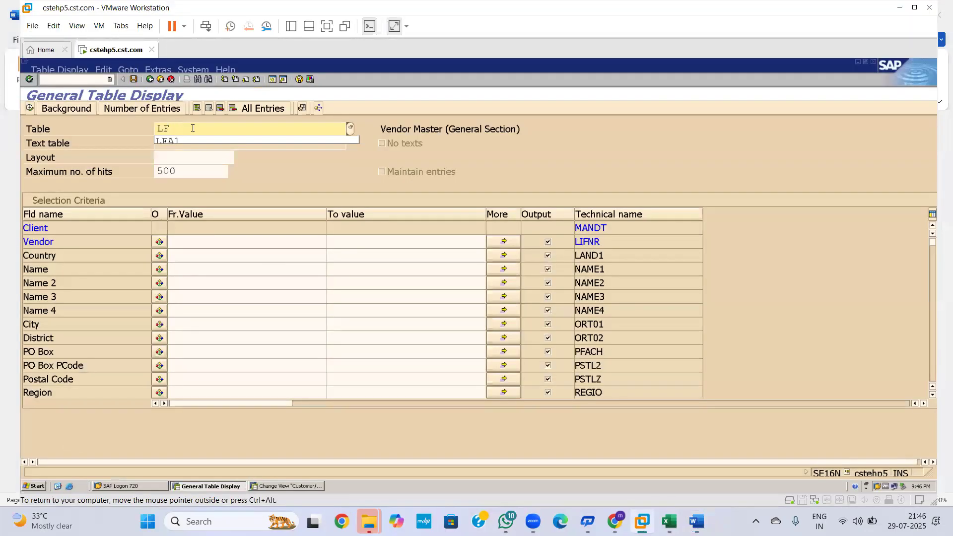
{"action": "type", "text": "B1"}
{"action": "key", "text": "Return"}
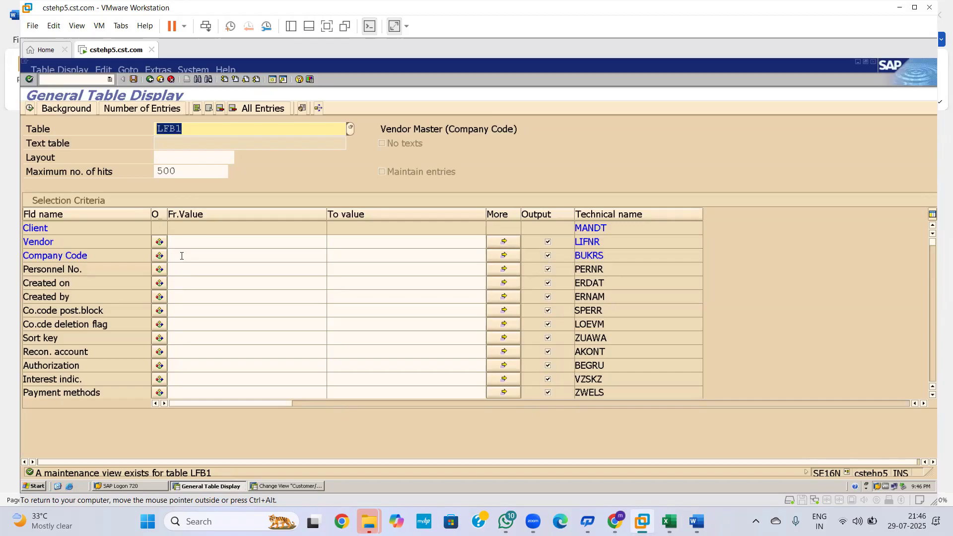
{"action": "left_click", "coordinate": [182, 256]}
{"action": "type", "text": "2001"}
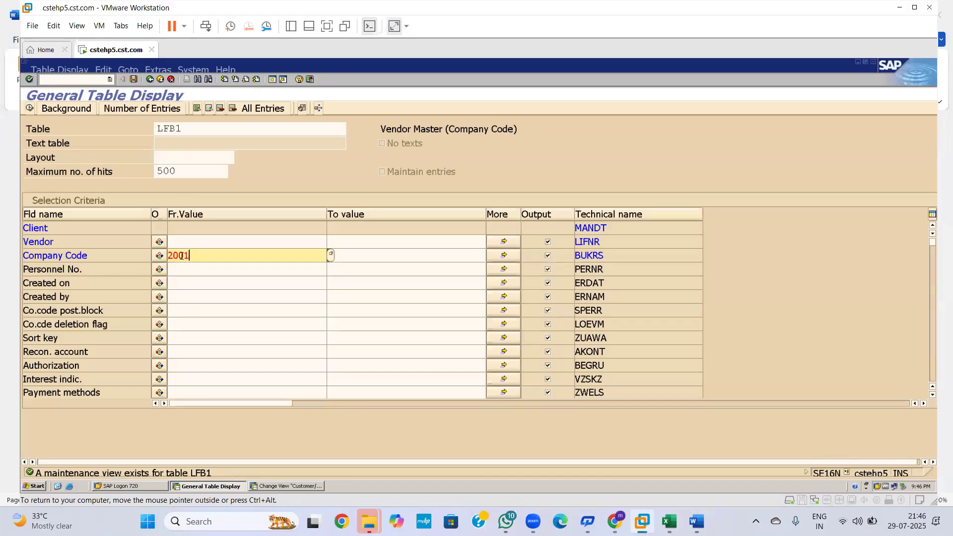
{"action": "key", "text": "Return"}
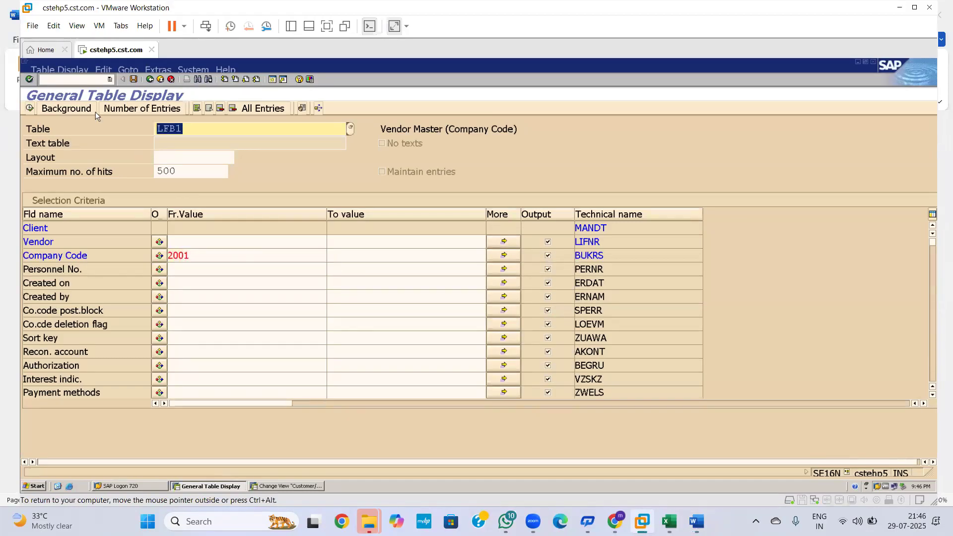
{"action": "left_click", "coordinate": [29, 108]}
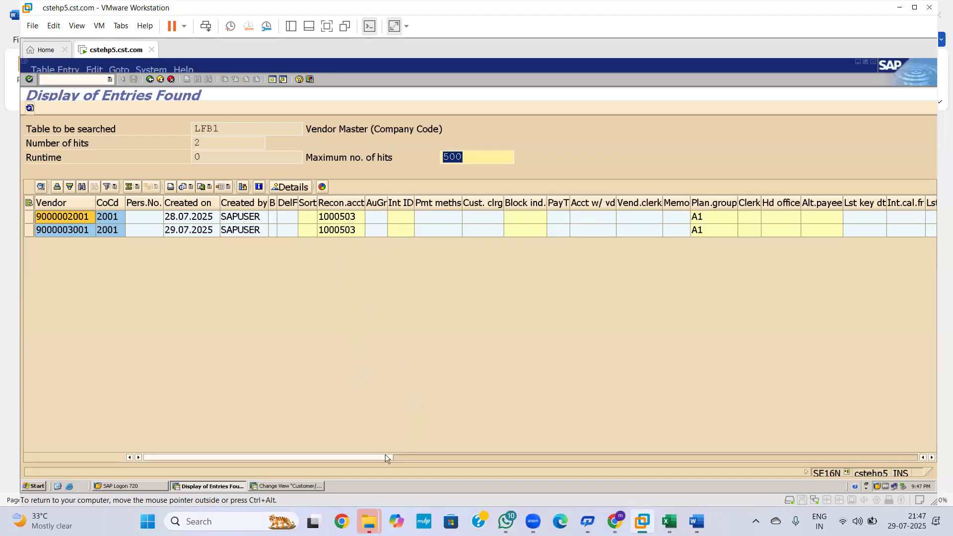
{"action": "left_click", "coordinate": [418, 456]}
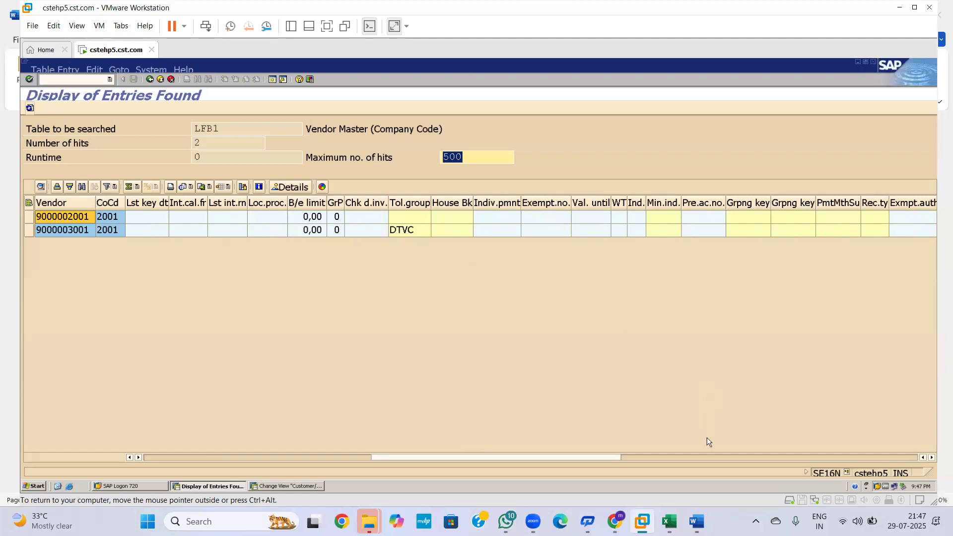
{"action": "mouse_move", "coordinate": [696, 521]}
{"action": "left_click_drag", "start_coordinate": [607, 457], "coordinate": [348, 456]}
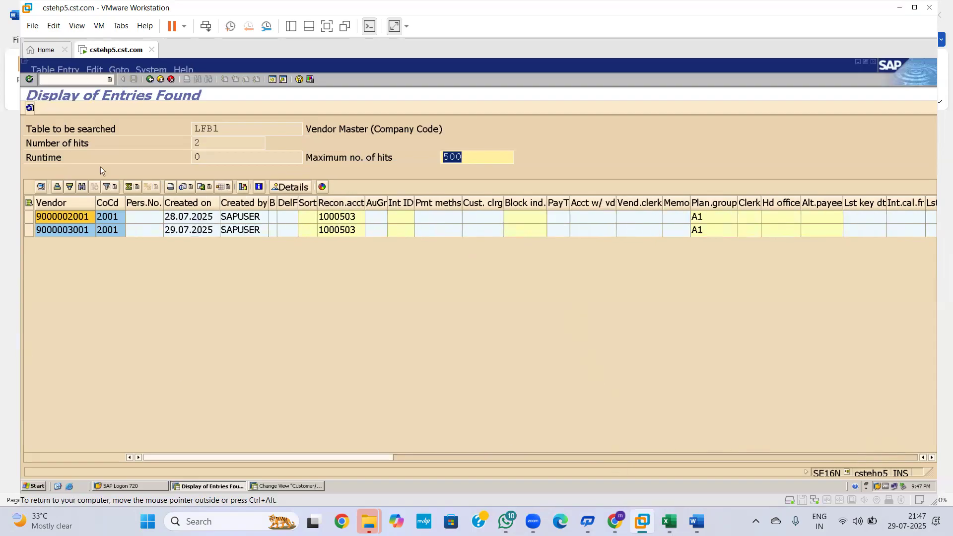
{"action": "double_click", "coordinate": [89, 217]}
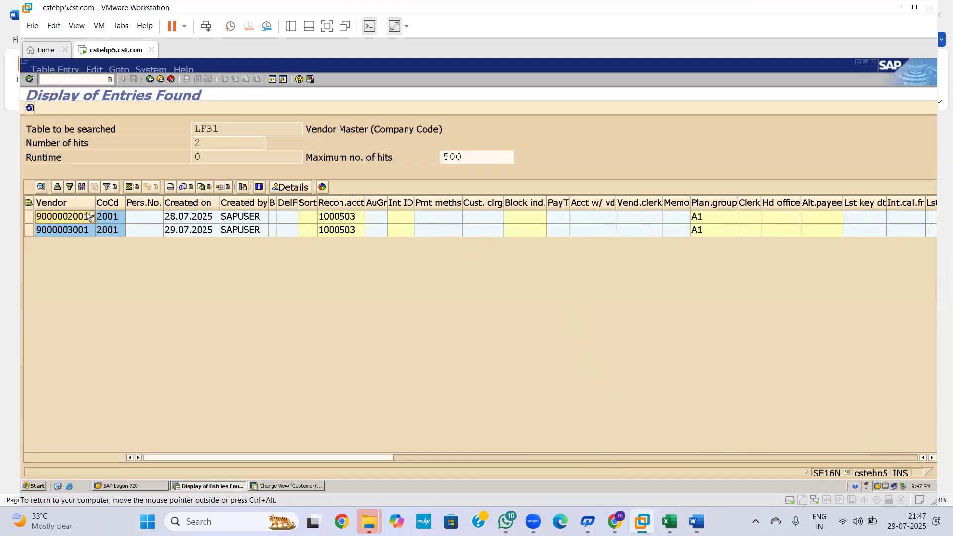
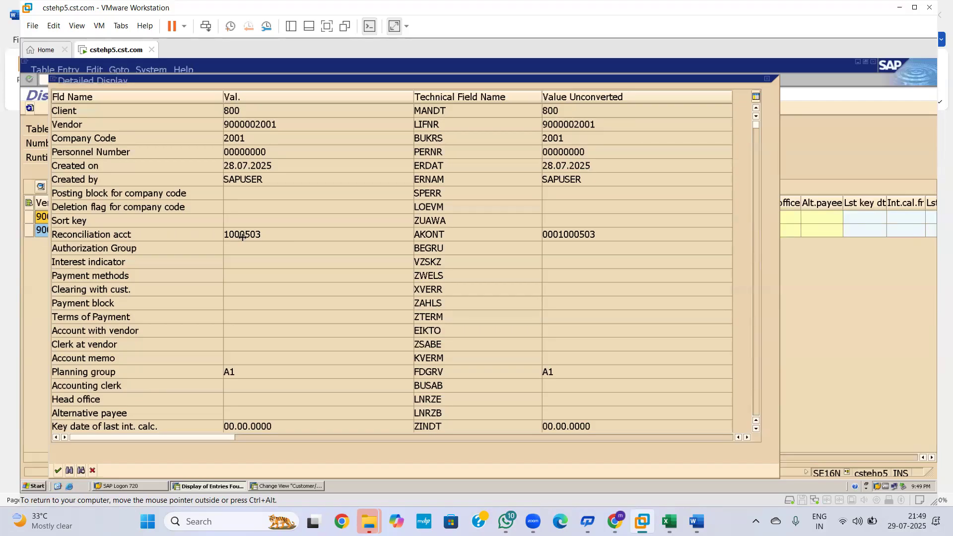
{"action": "left_click_drag", "start_coordinate": [261, 236], "coordinate": [223, 233]}
{"action": "left_click_drag", "start_coordinate": [163, 234], "coordinate": [101, 235]}
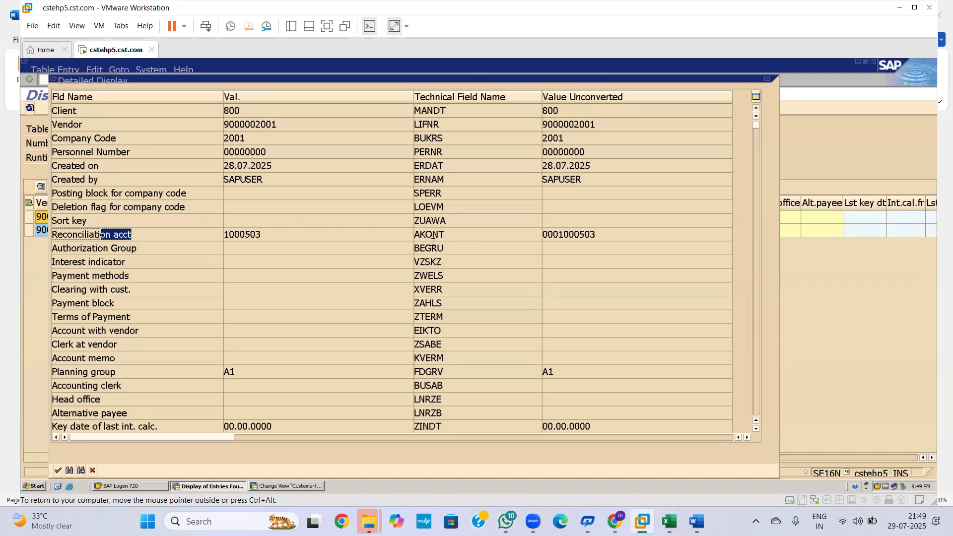
{"action": "left_click_drag", "start_coordinate": [446, 235], "coordinate": [413, 234]}
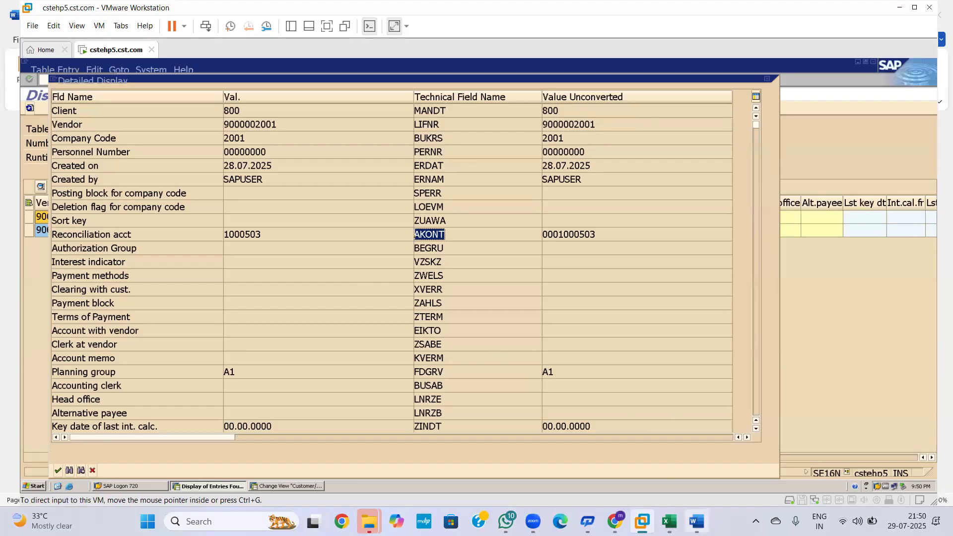
Step: Review the LFM1 purchasing organization data entry in the table report, then return to SAP
{"action": "mouse_move", "coordinate": [669, 521]}
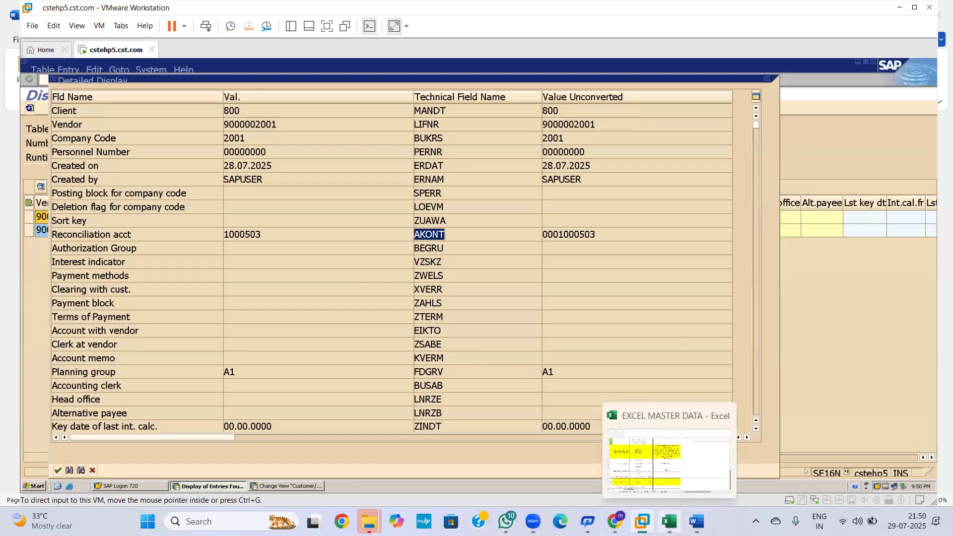
{"action": "left_click", "coordinate": [697, 521]}
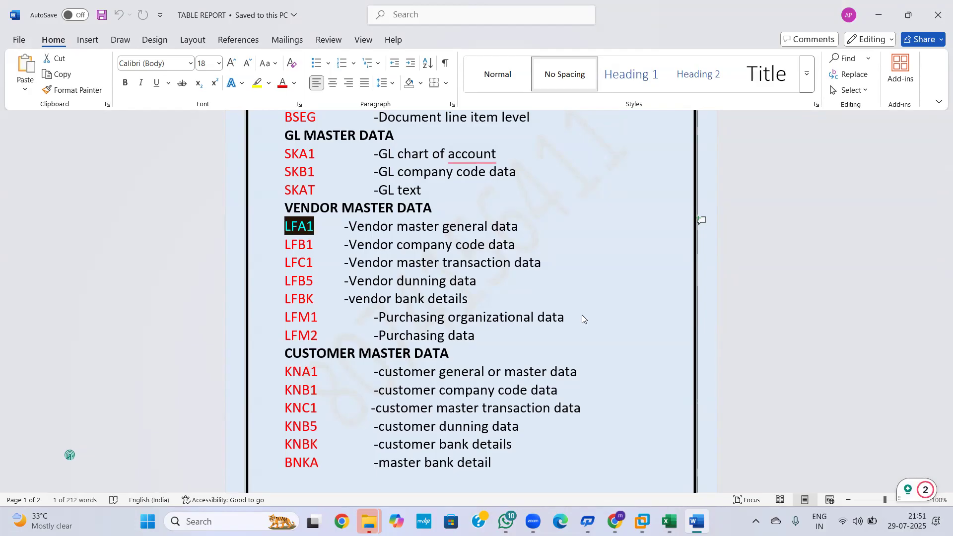
{"action": "left_click_drag", "start_coordinate": [583, 317], "coordinate": [408, 319]}
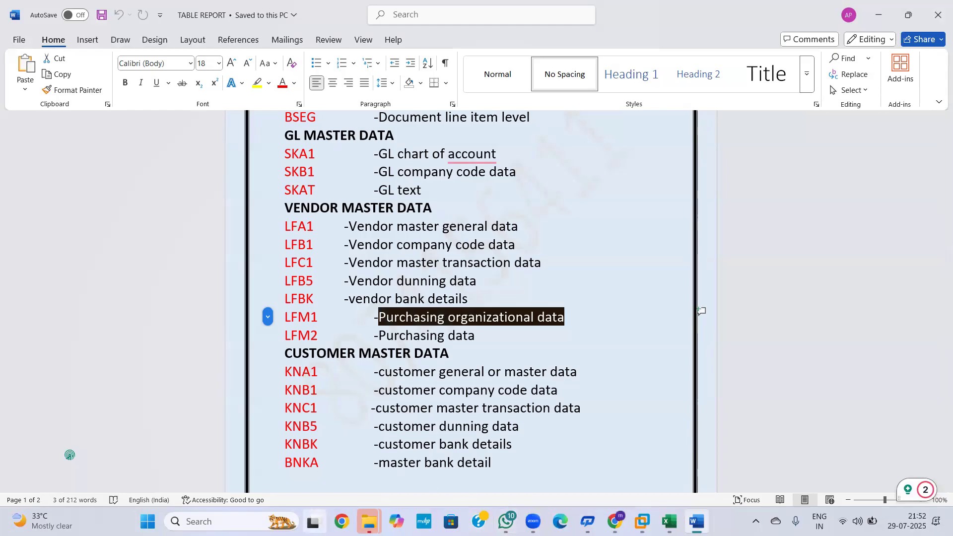
{"action": "left_click", "coordinate": [643, 520]}
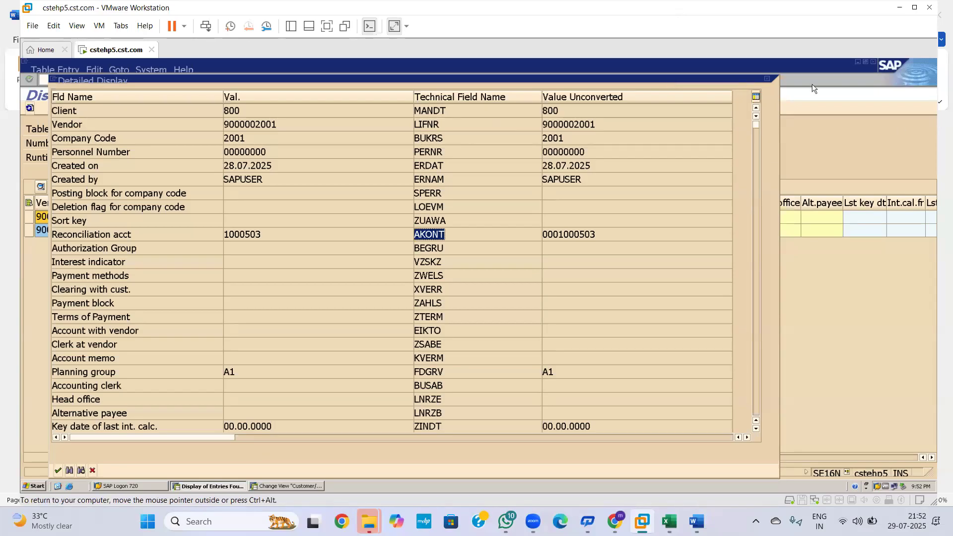
Step: Close the vendor detail and start FB50 G/L document entry in a new session
{"action": "left_click", "coordinate": [766, 78]}
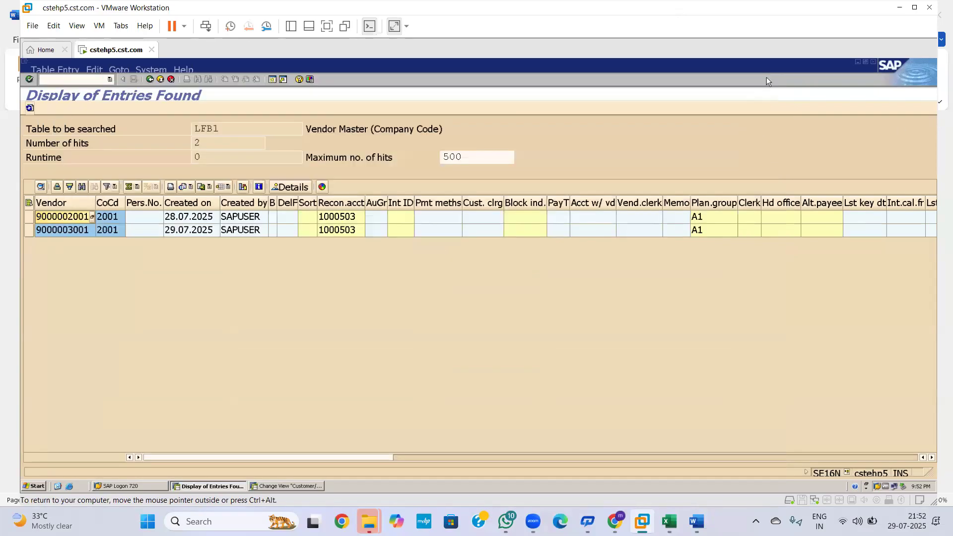
{"action": "left_click", "coordinate": [273, 80]}
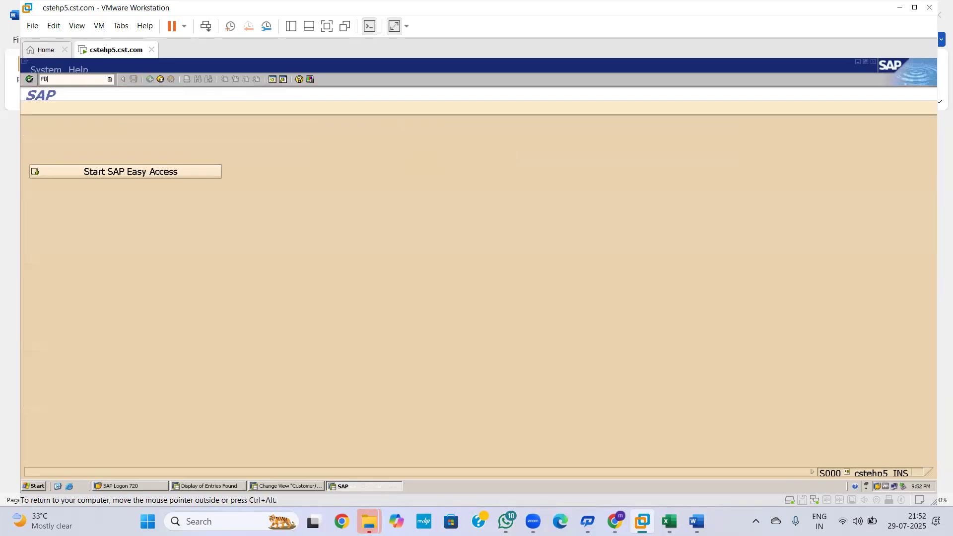
{"action": "type", "text": "FB50"}
{"action": "key", "text": "Return"}
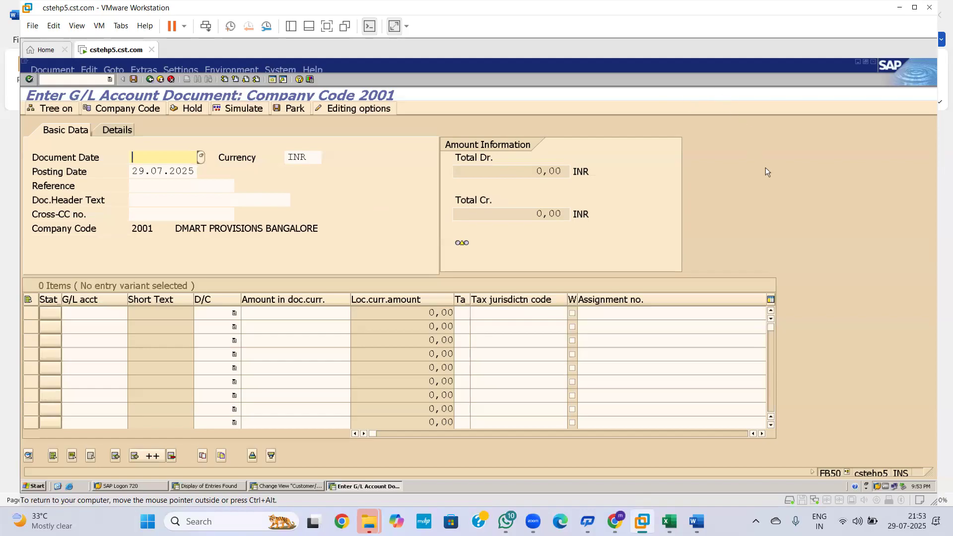
Step: Leave the G/L document screen for the start screen with /n
{"action": "left_click", "coordinate": [95, 79]}
{"action": "type", "text": "/n"}
{"action": "key", "text": "Return"}
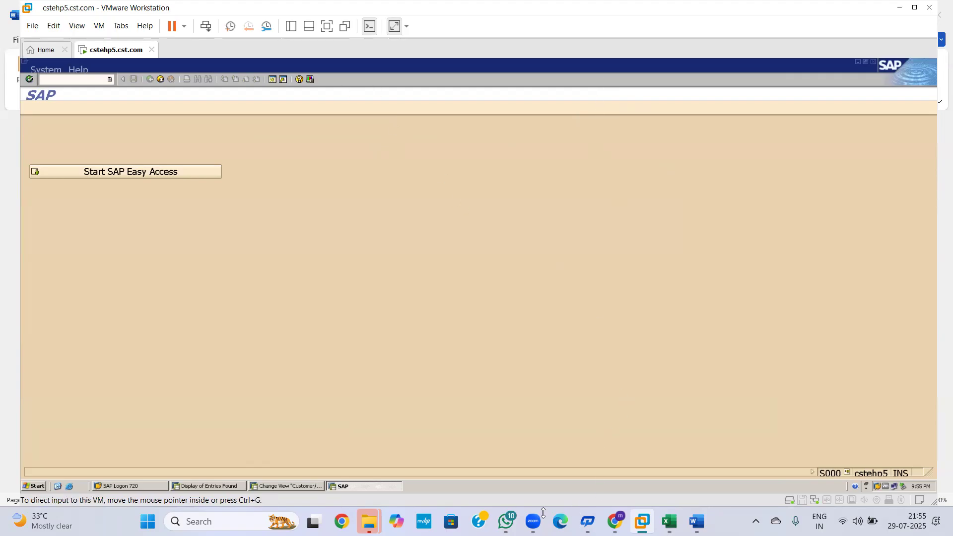
{"action": "mouse_move", "coordinate": [533, 521]}
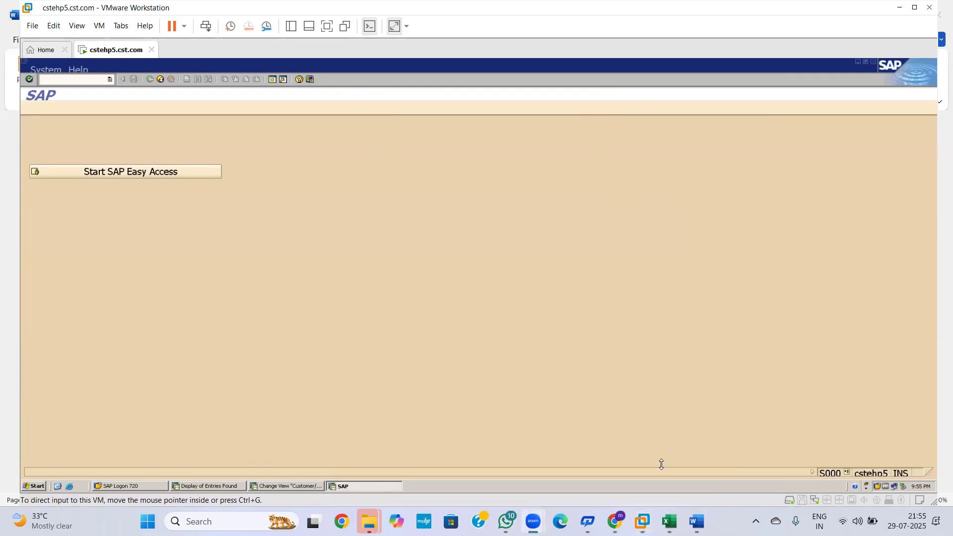